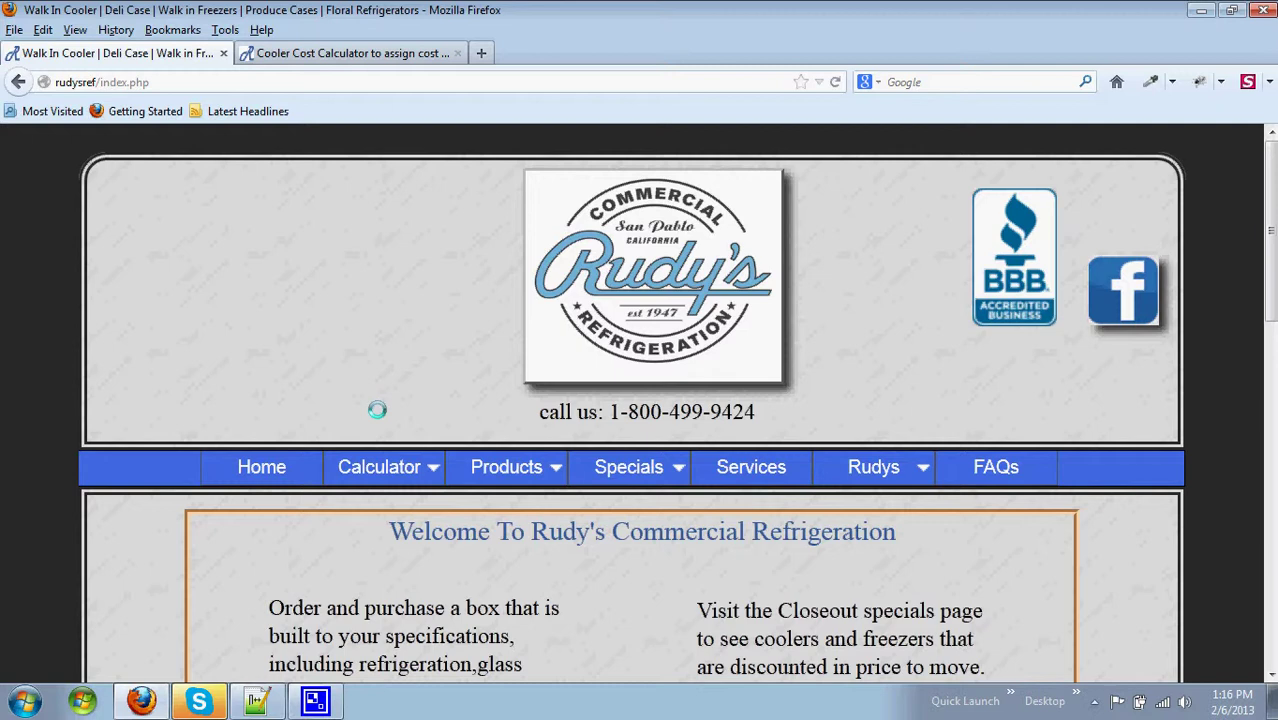
# - Open the calculator sign-on page for Cooler Cost and go to the name field of the contact information form
pyautogui.moveTo(373, 478)
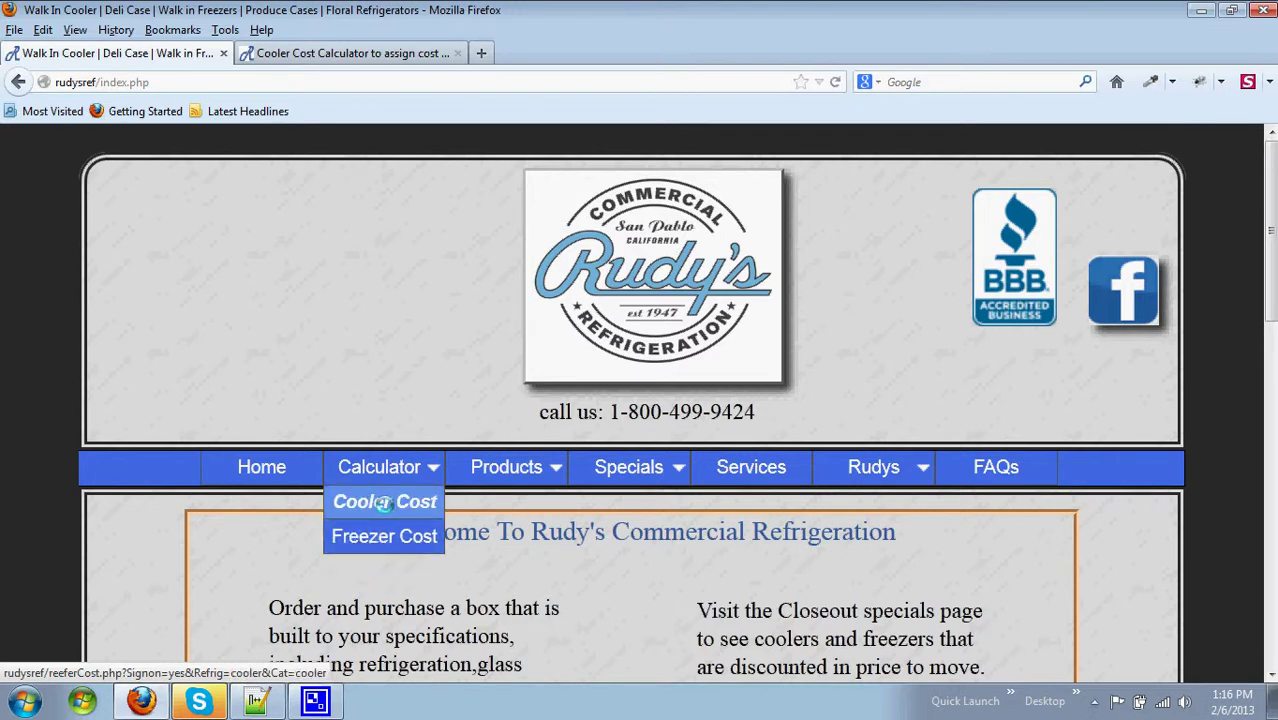
pyautogui.click(384, 503)
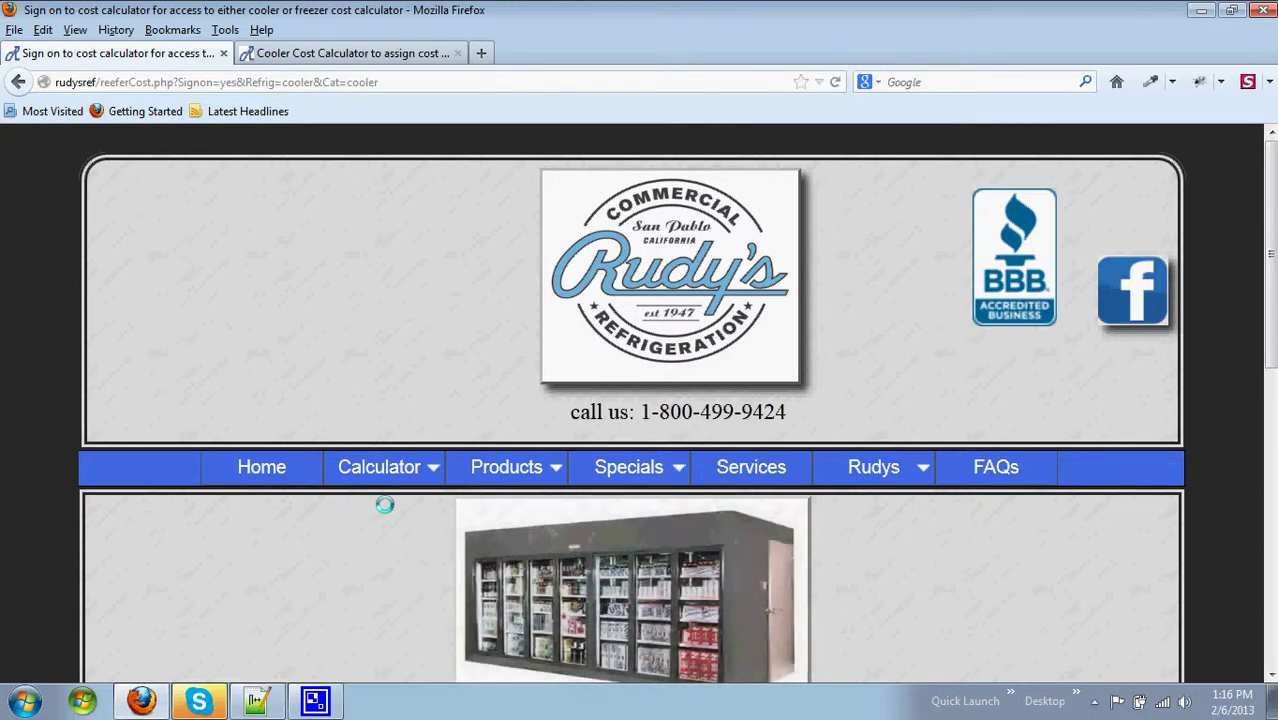
pyautogui.scroll(-5, 384, 504)
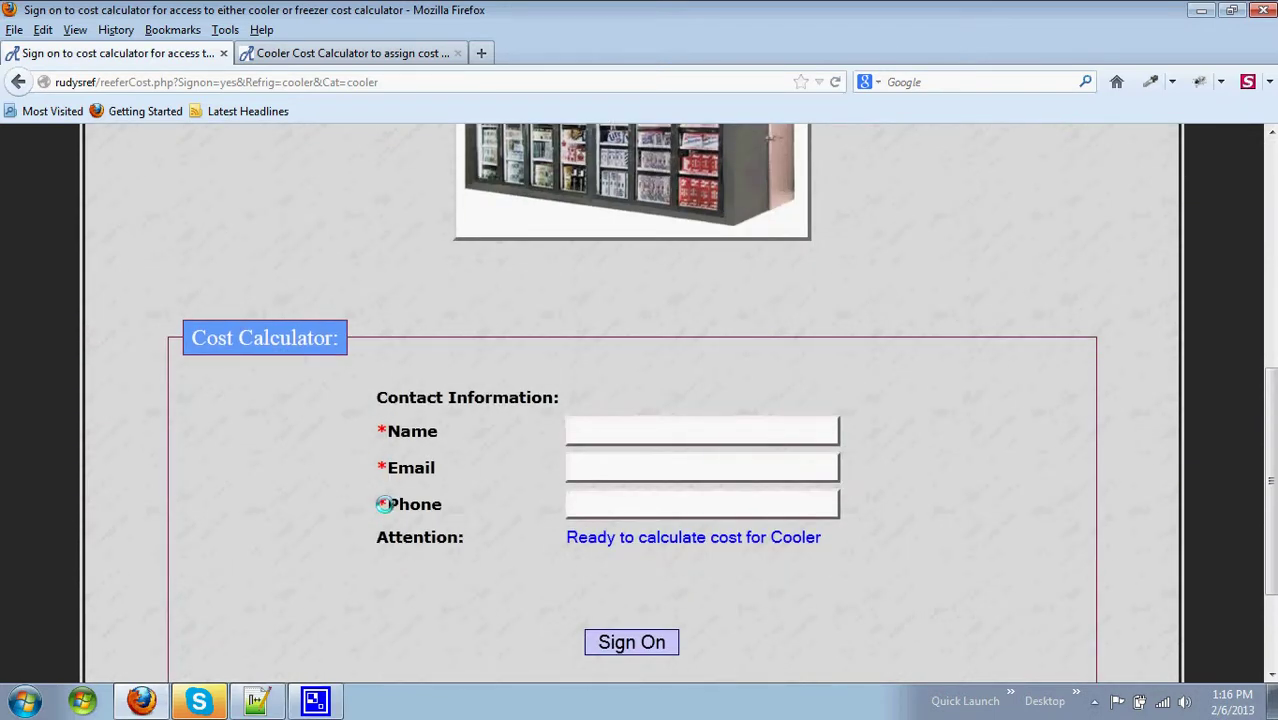
pyautogui.click(575, 430)
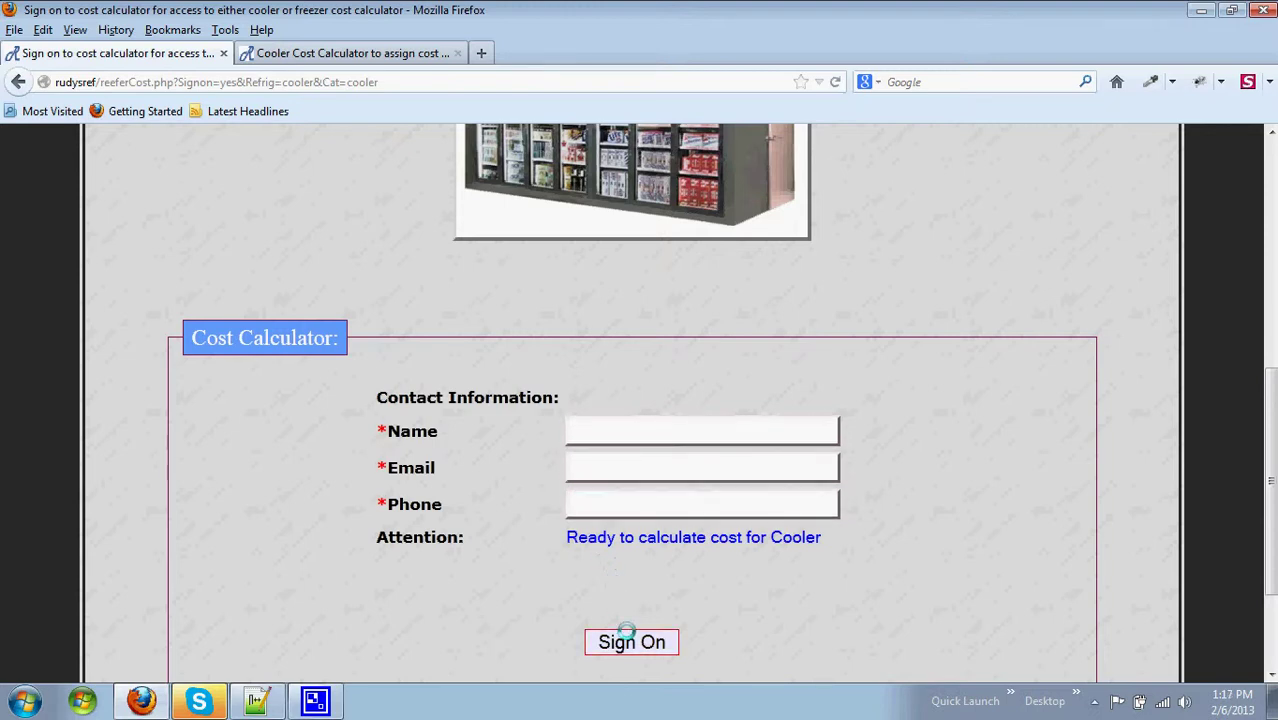
# - Switch to the already open Cooler Cost Calculator page and review its cooler type, box dimensions, options and total cost sections
pyautogui.click(323, 51)
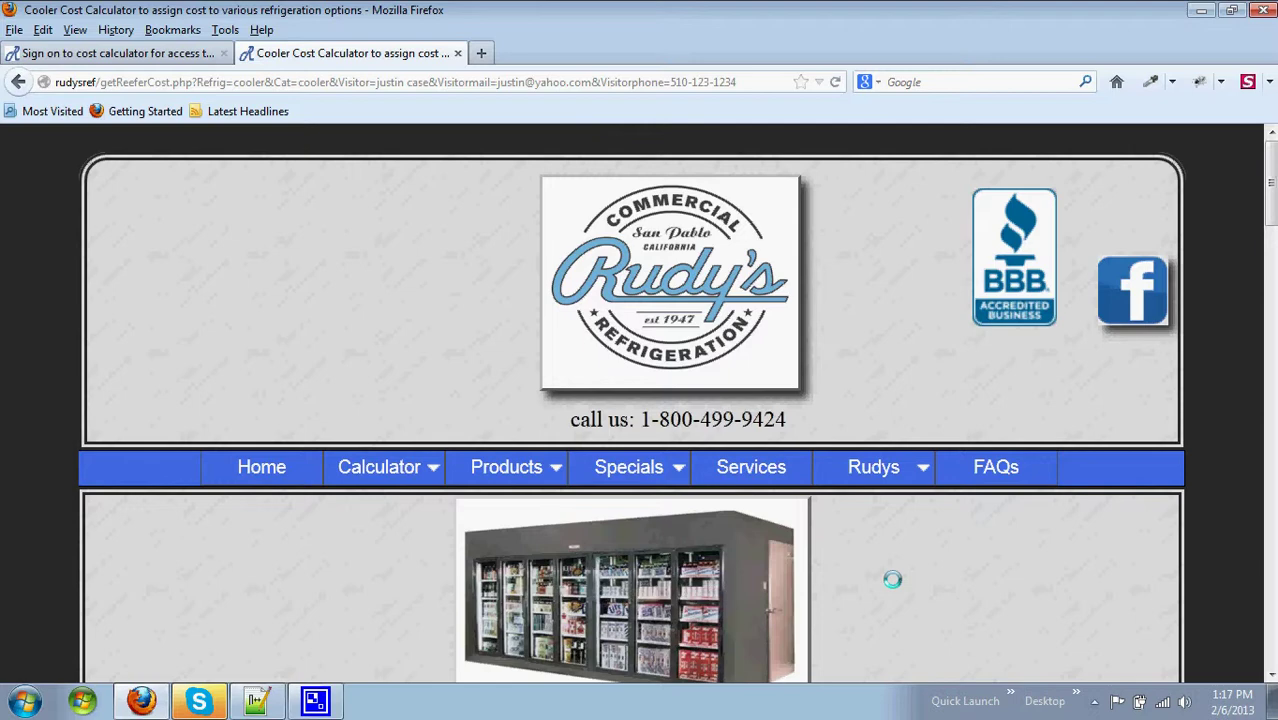
pyautogui.scroll(-3, 892, 579)
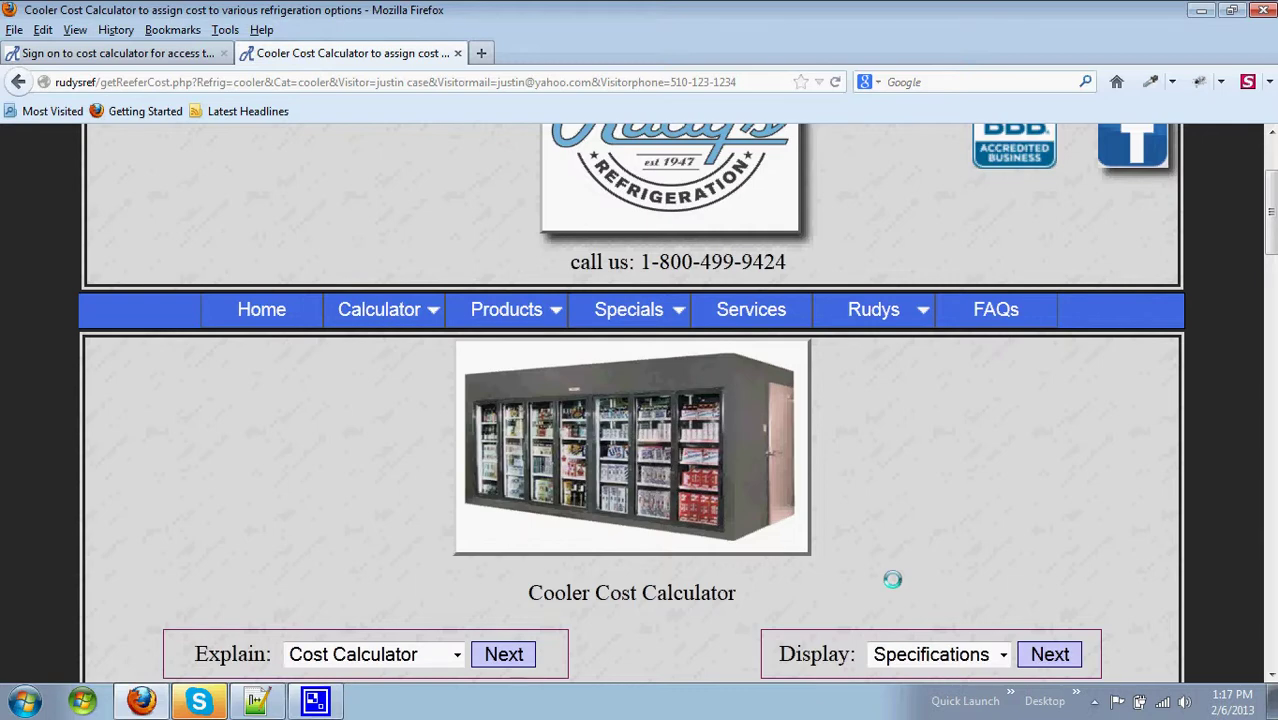
pyautogui.scroll(-6, 892, 579)
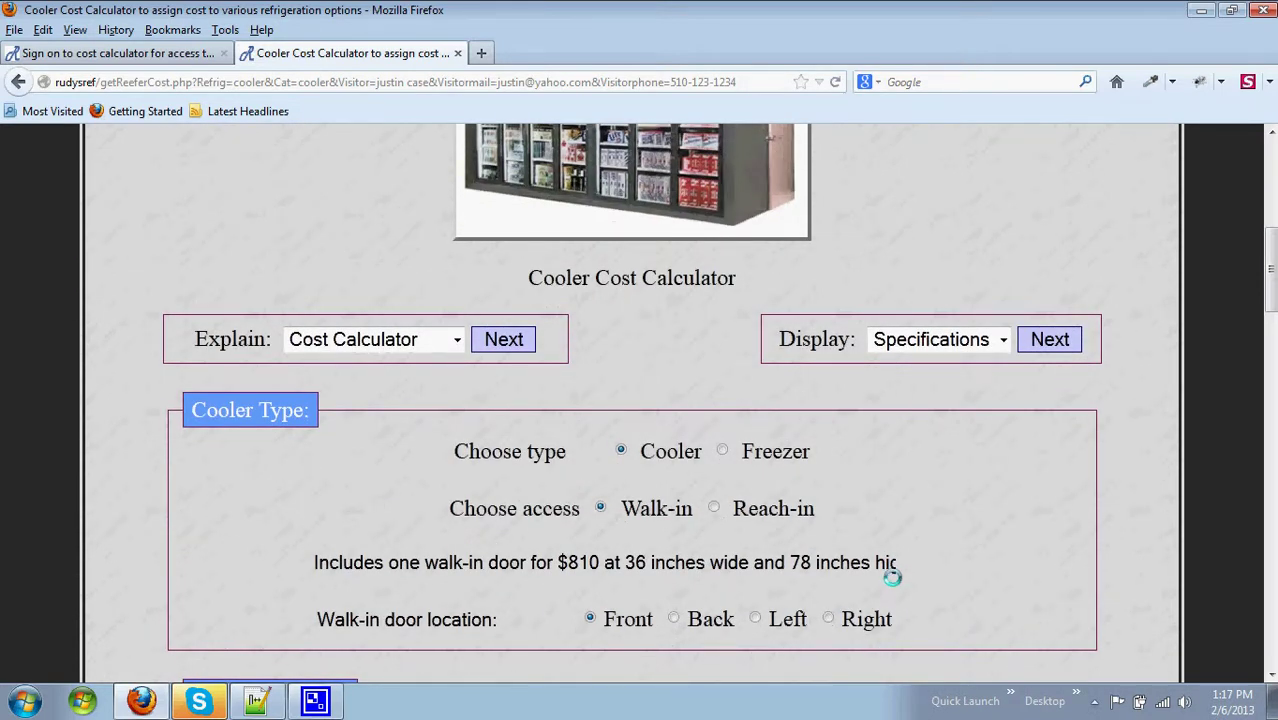
pyautogui.scroll(-3, 892, 579)
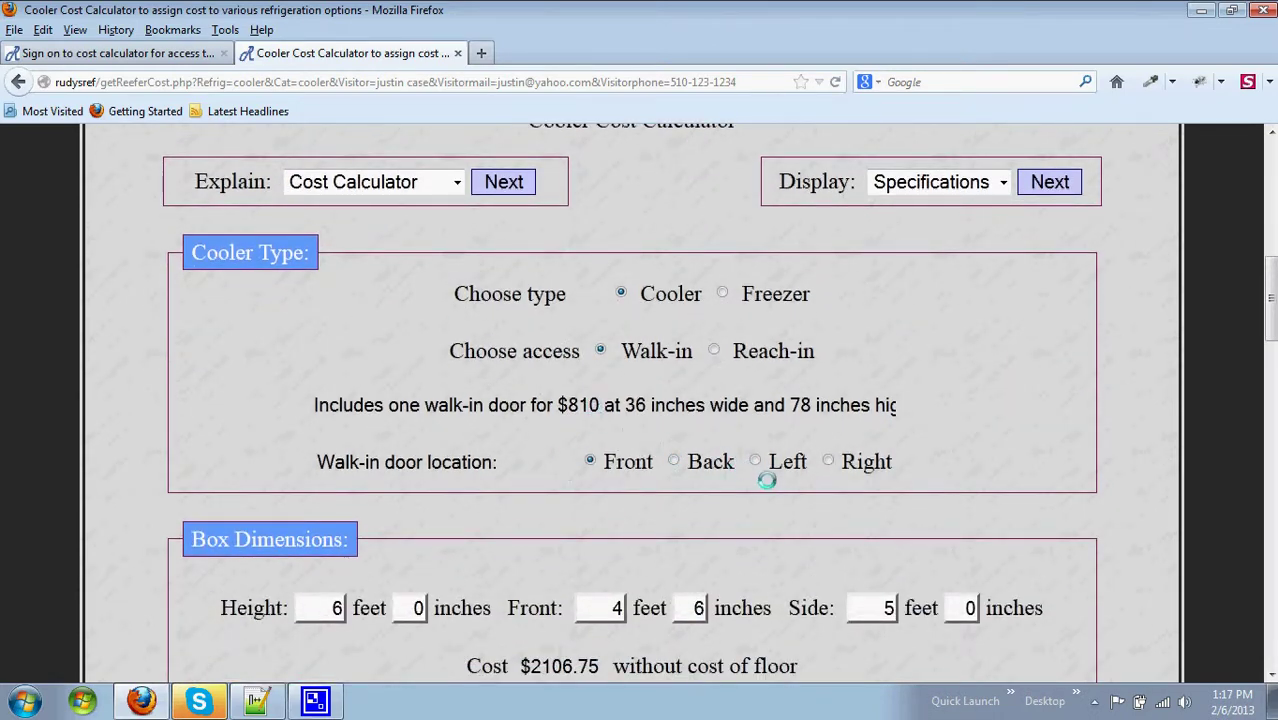
pyautogui.scroll(-6, 766, 481)
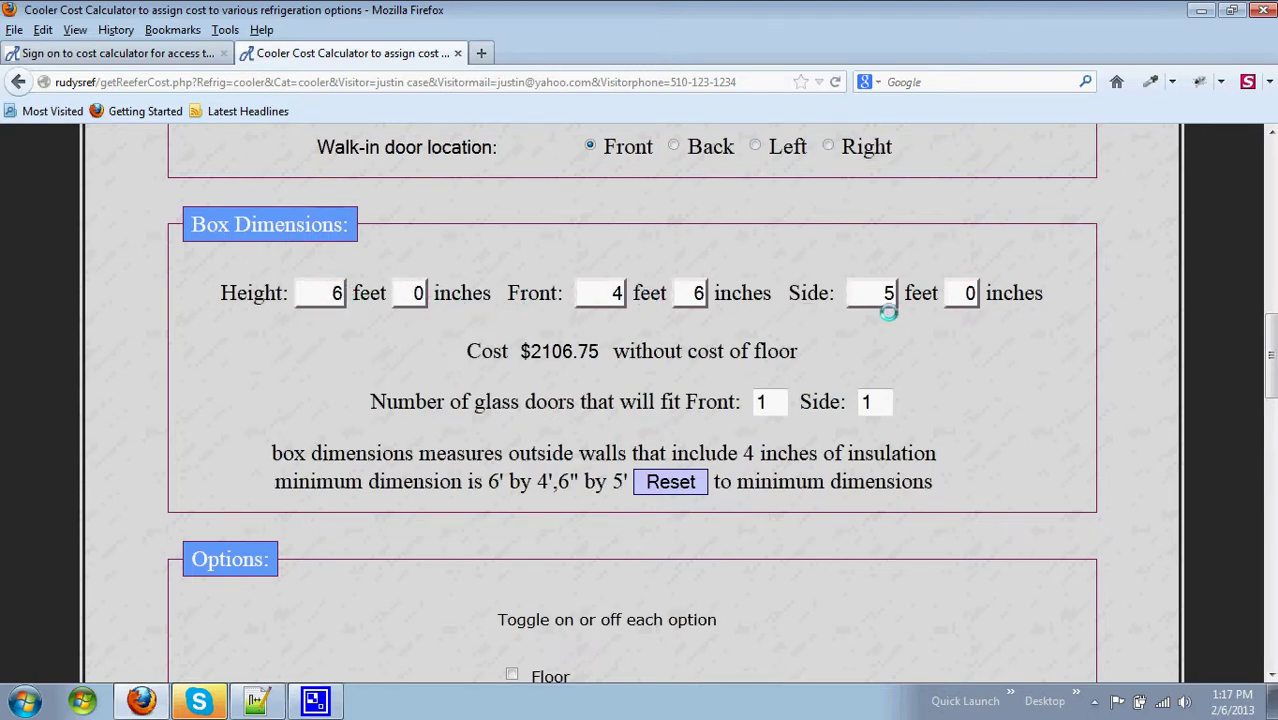
pyautogui.scroll(-6, 889, 313)
pyautogui.scroll(-3, 889, 313)
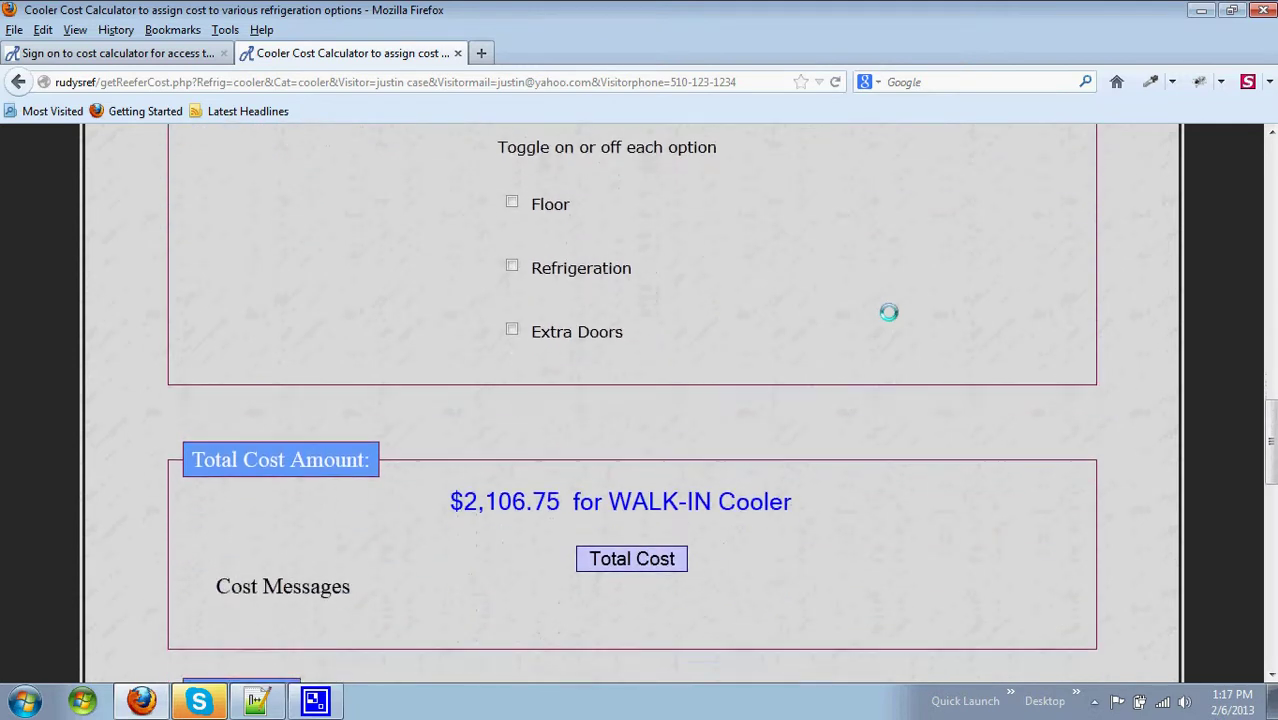
# - Add the floor option and the refrigeration option to the walk-in cooler, recalculating the total cost after each one
pyautogui.click(511, 197)
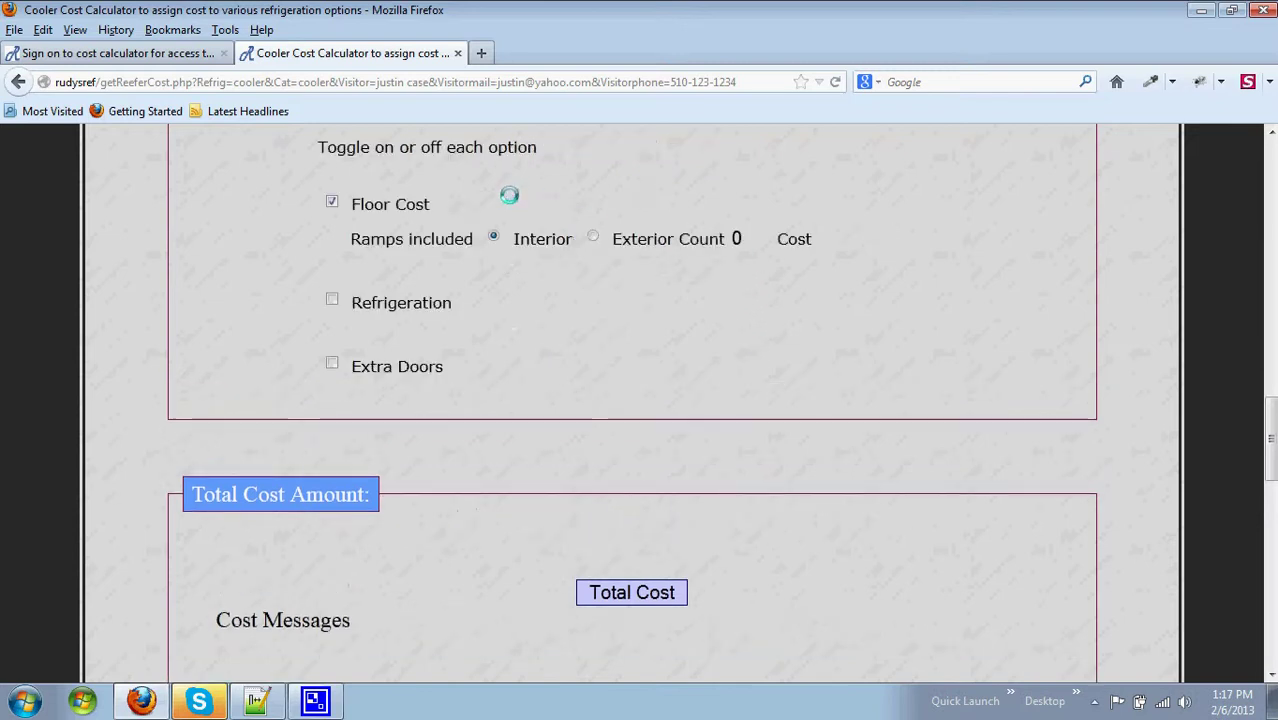
pyautogui.click(645, 590)
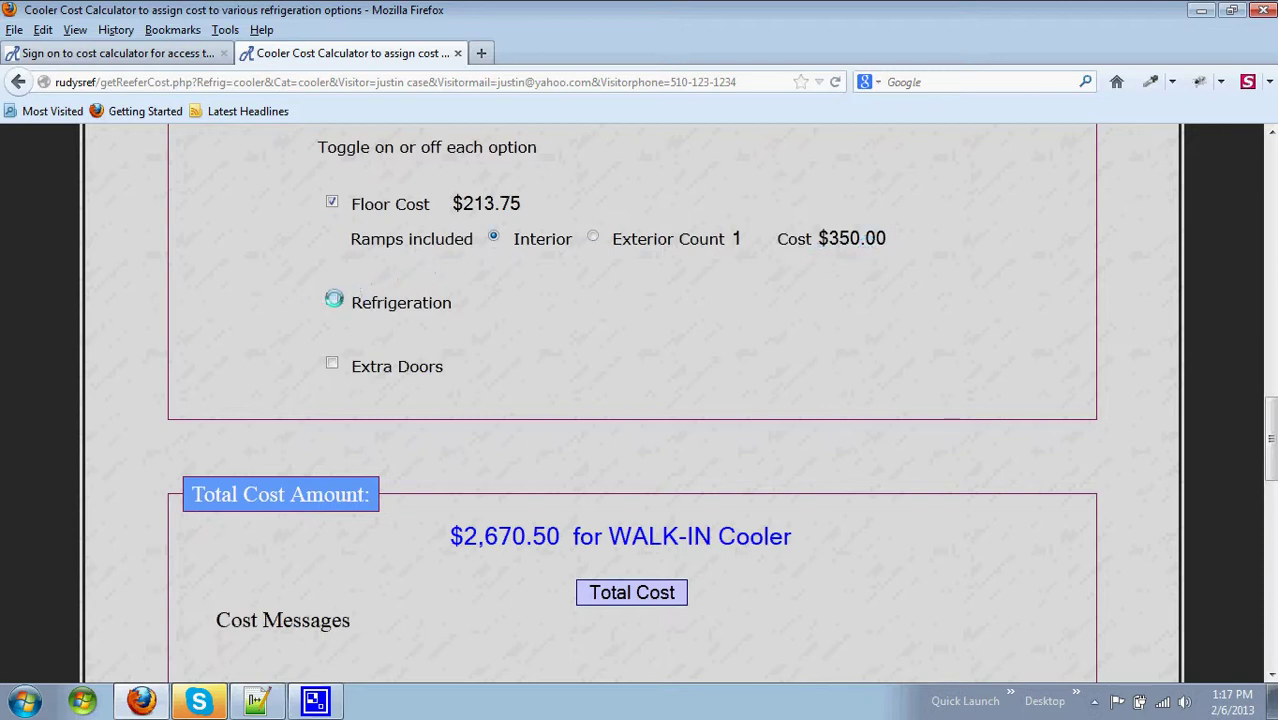
pyautogui.click(332, 299)
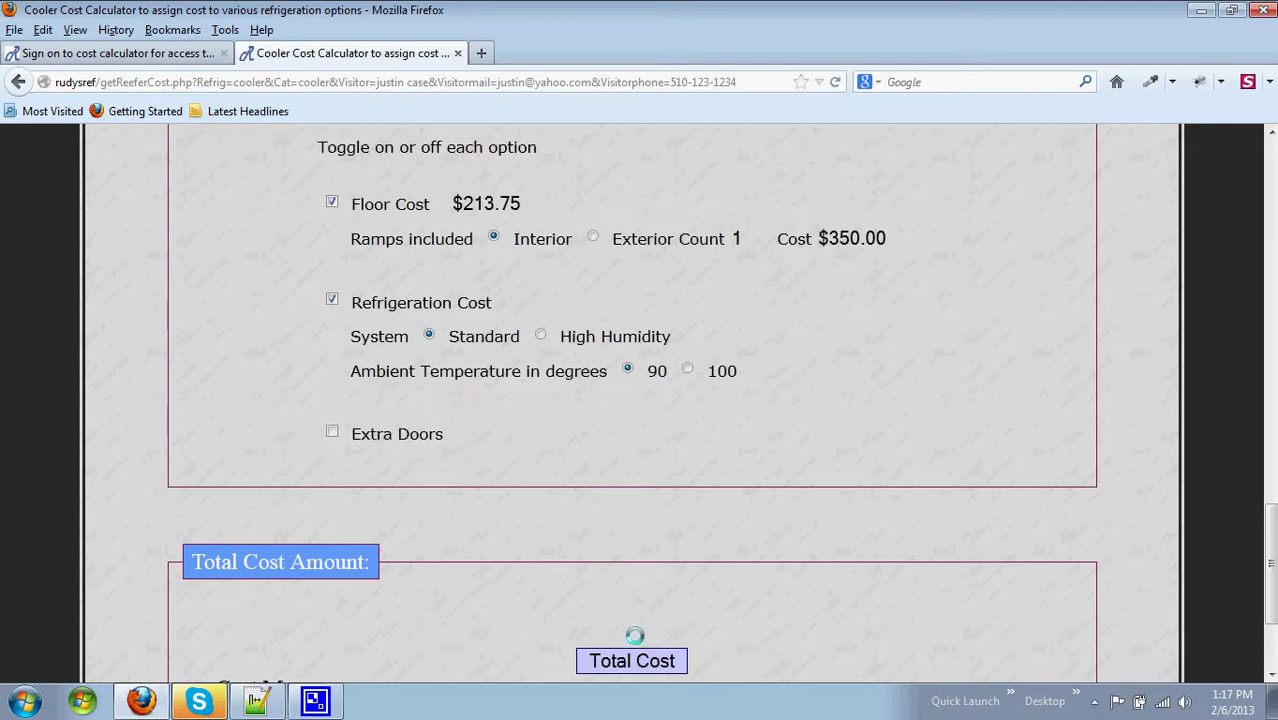
pyautogui.click(634, 658)
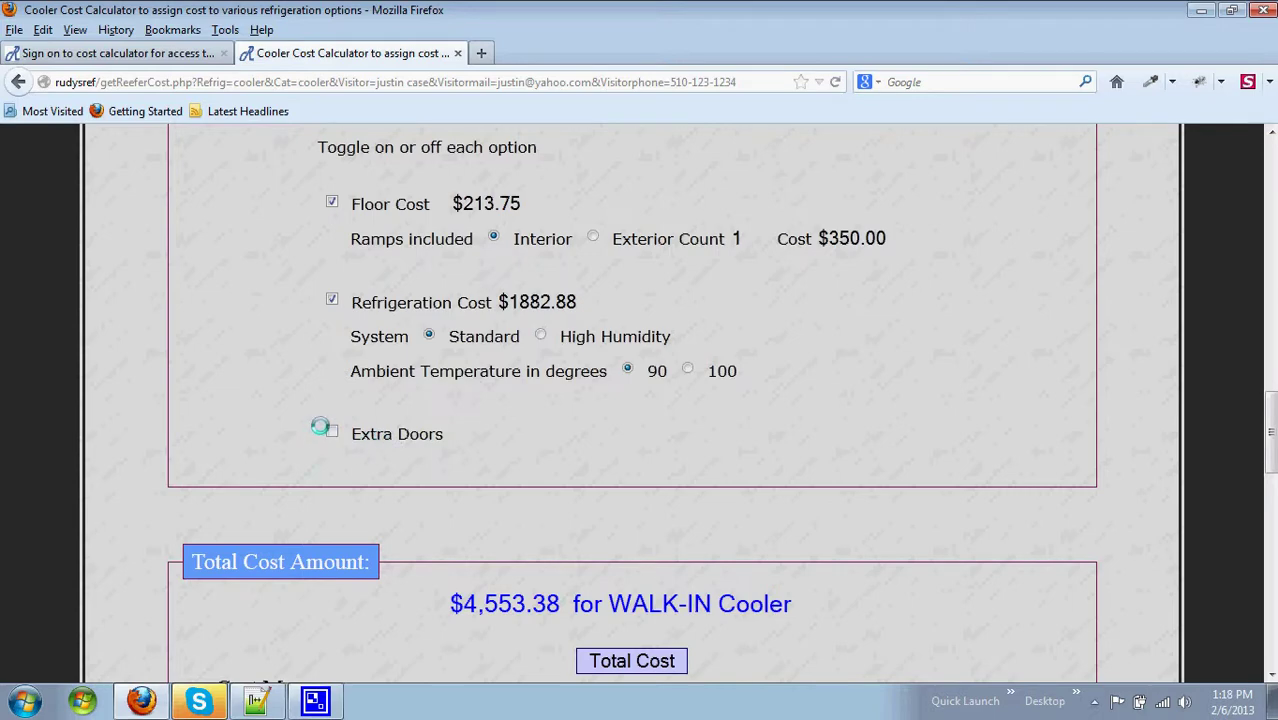
# - Enable extra doors for the walk-in cooler with Anthony Glass as the vendor, and recalculate the total cost
pyautogui.click(329, 430)
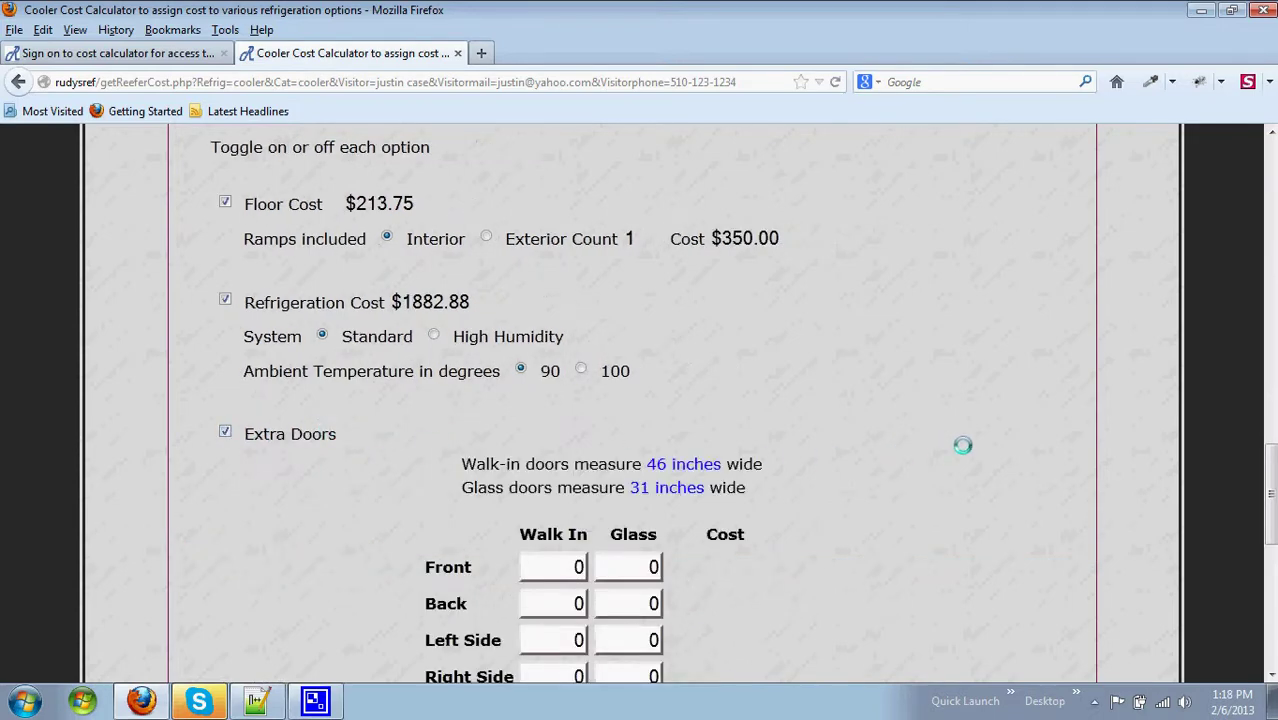
pyautogui.scroll(-4, 962, 445)
pyautogui.scroll(-2, 962, 445)
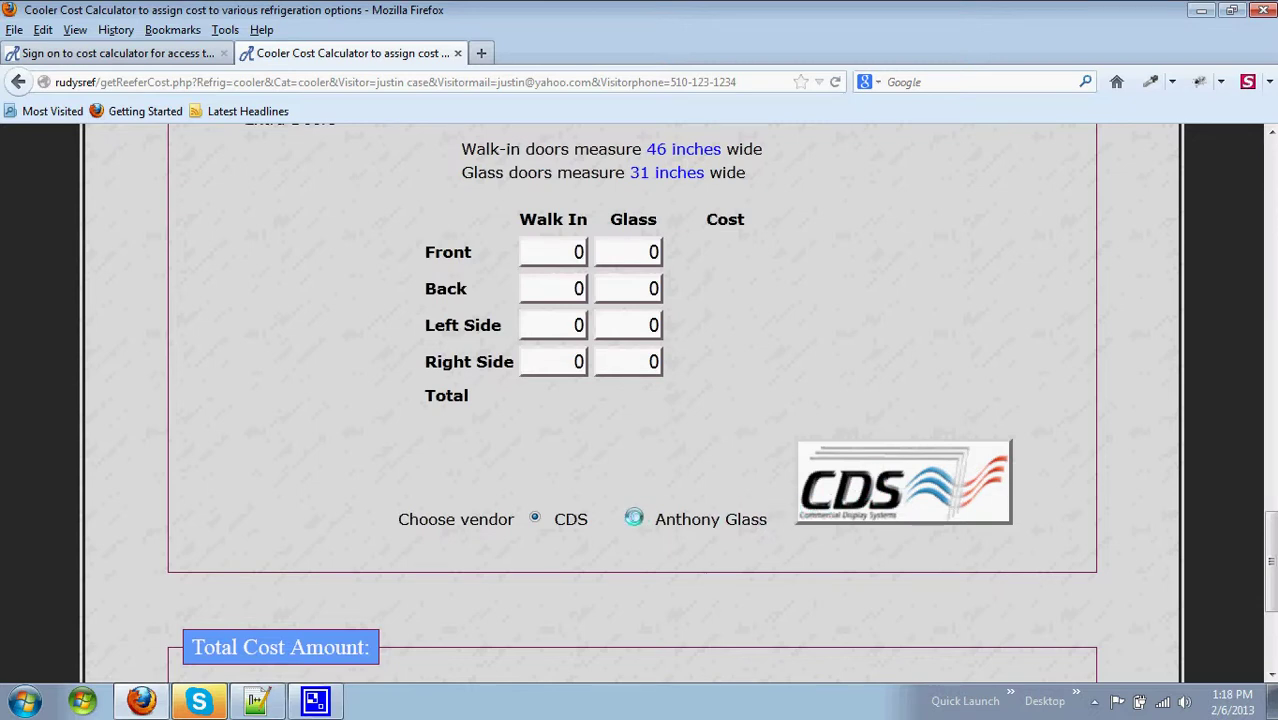
pyautogui.click(634, 517)
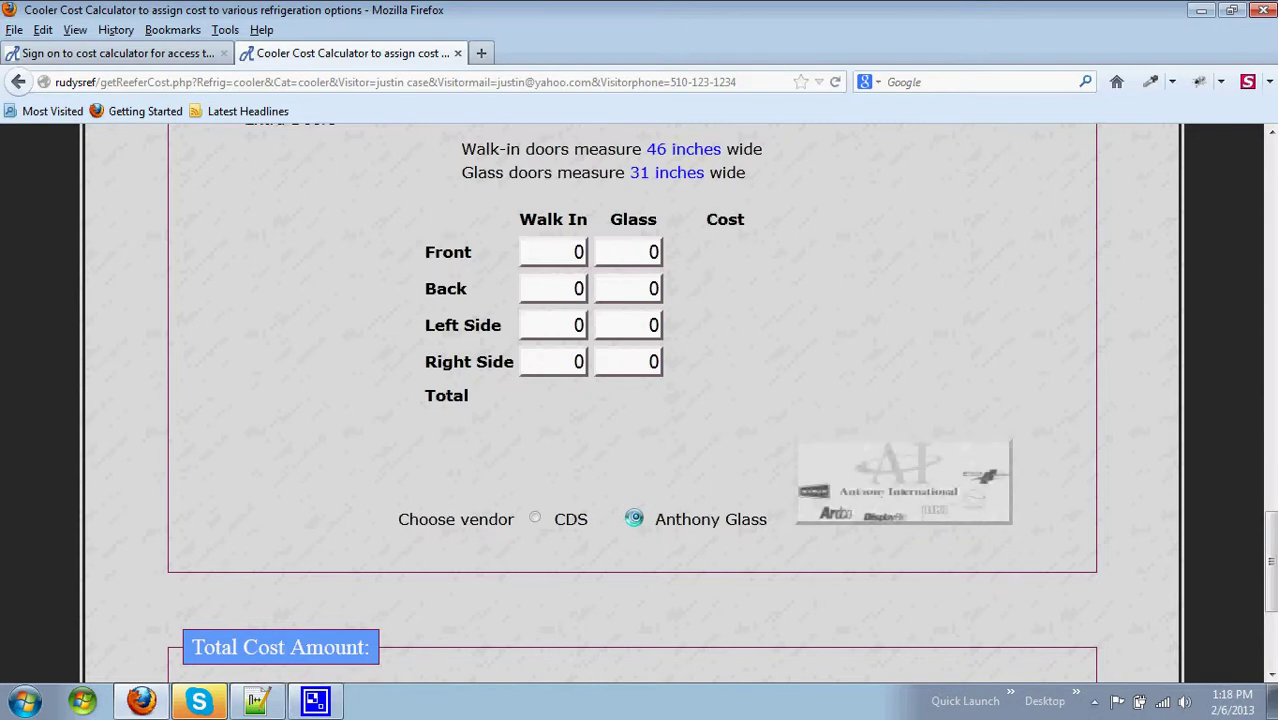
pyautogui.scroll(-3, 640, 510)
pyautogui.click(650, 500)
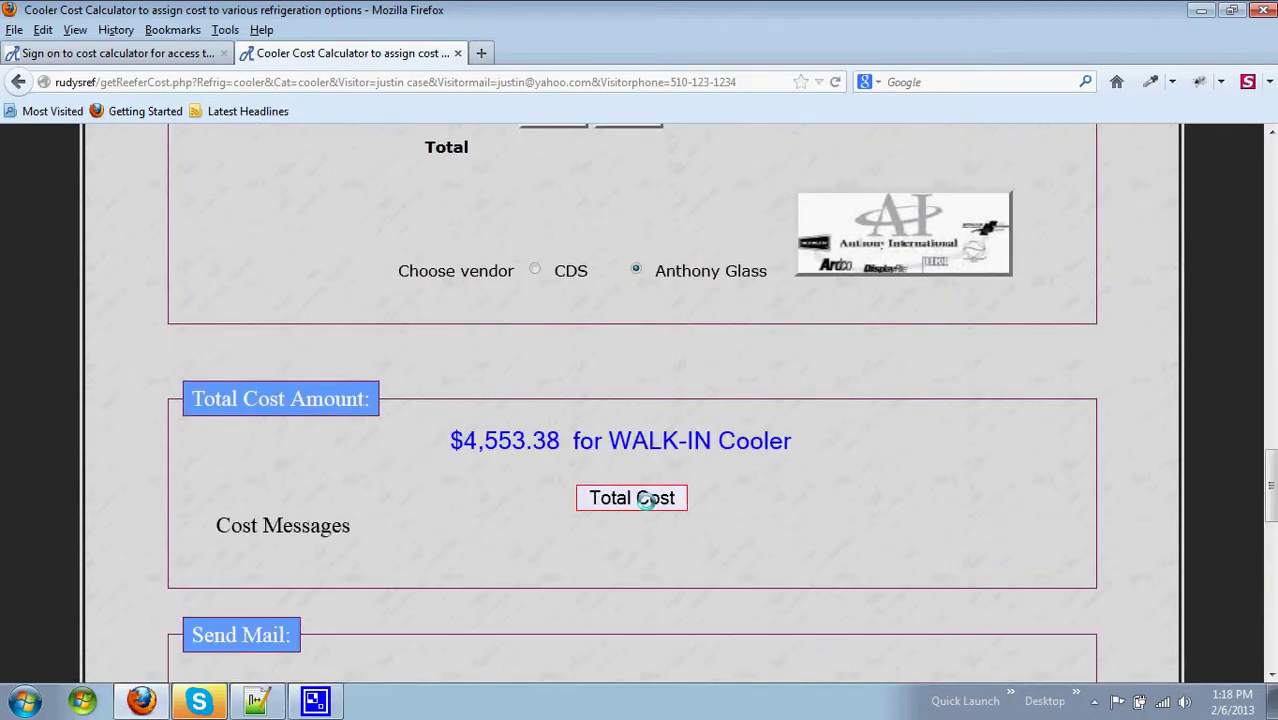
# - Change the cooler's access type to Reach-in and calculate its total cost
pyautogui.scroll(10, 692, 424)
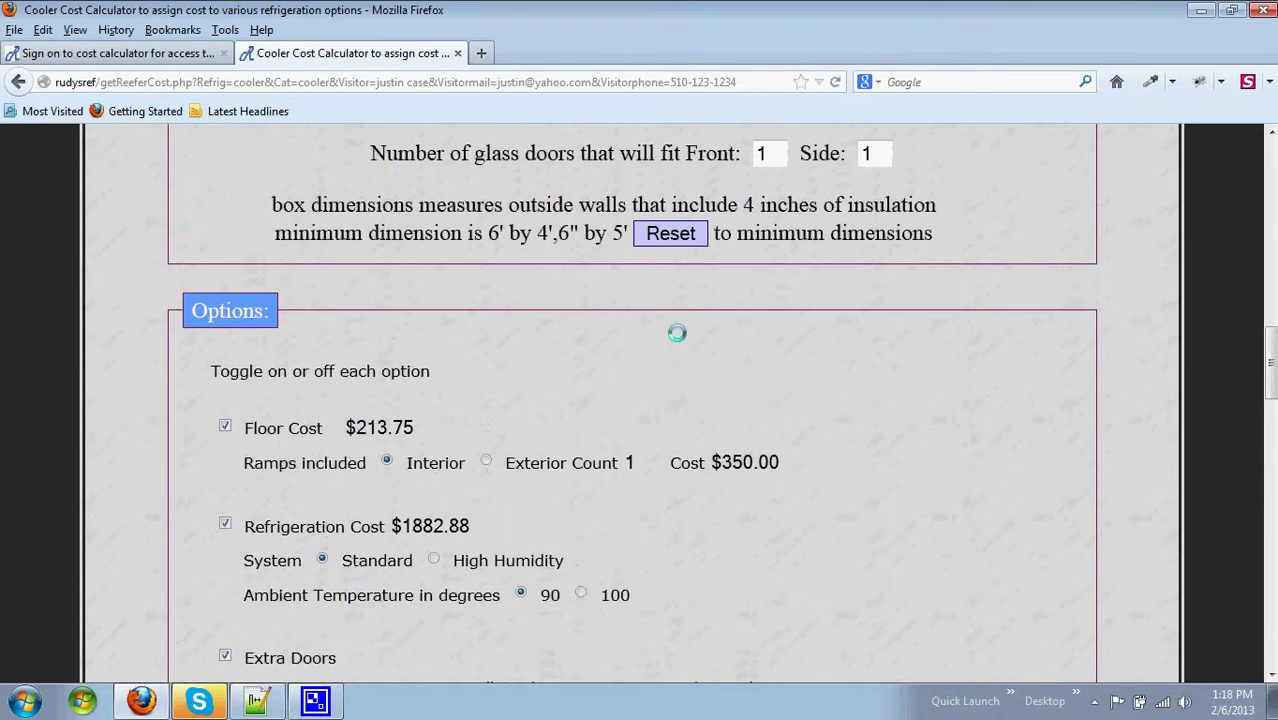
pyautogui.scroll(-2, 687, 421)
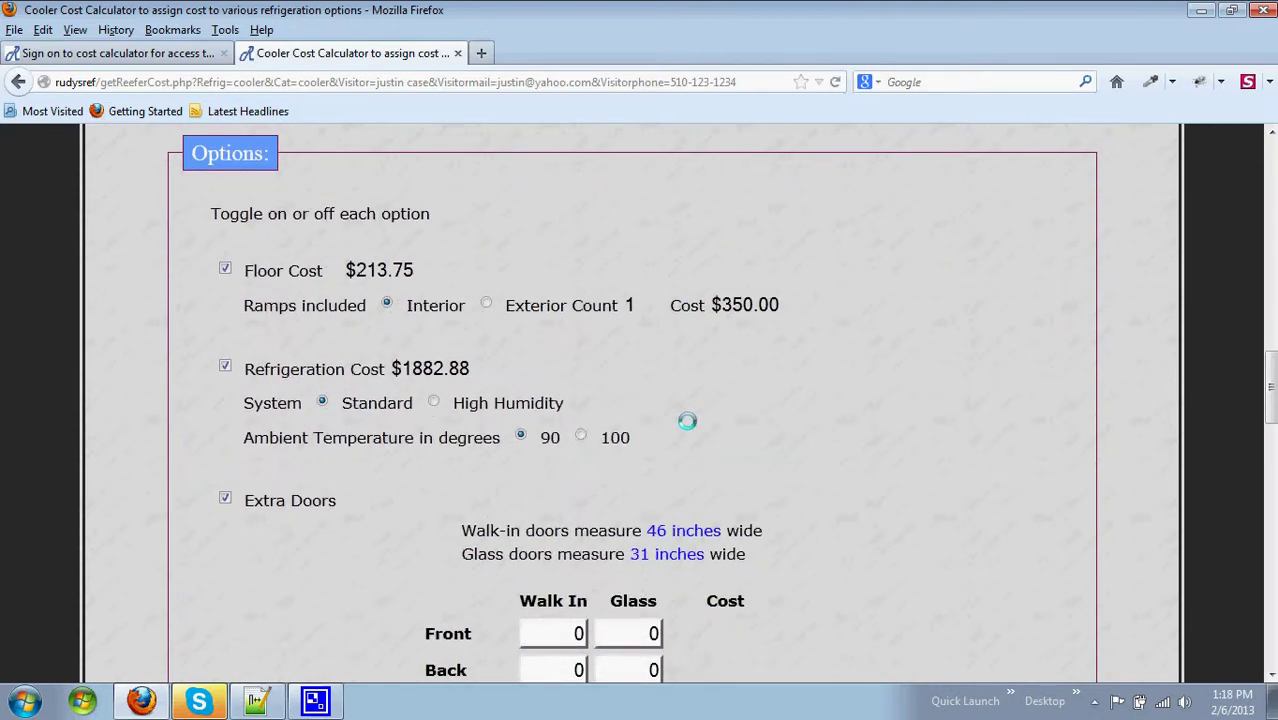
pyautogui.scroll(-6, 521, 365)
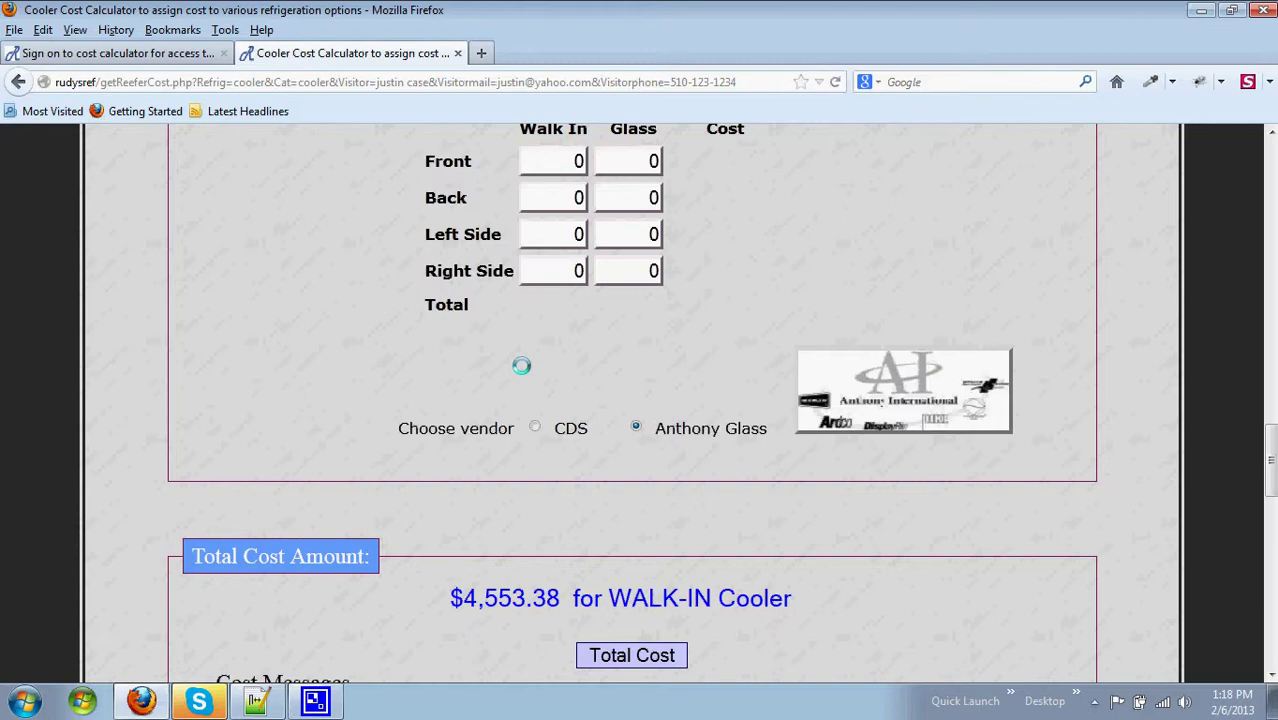
pyautogui.scroll(12, 521, 365)
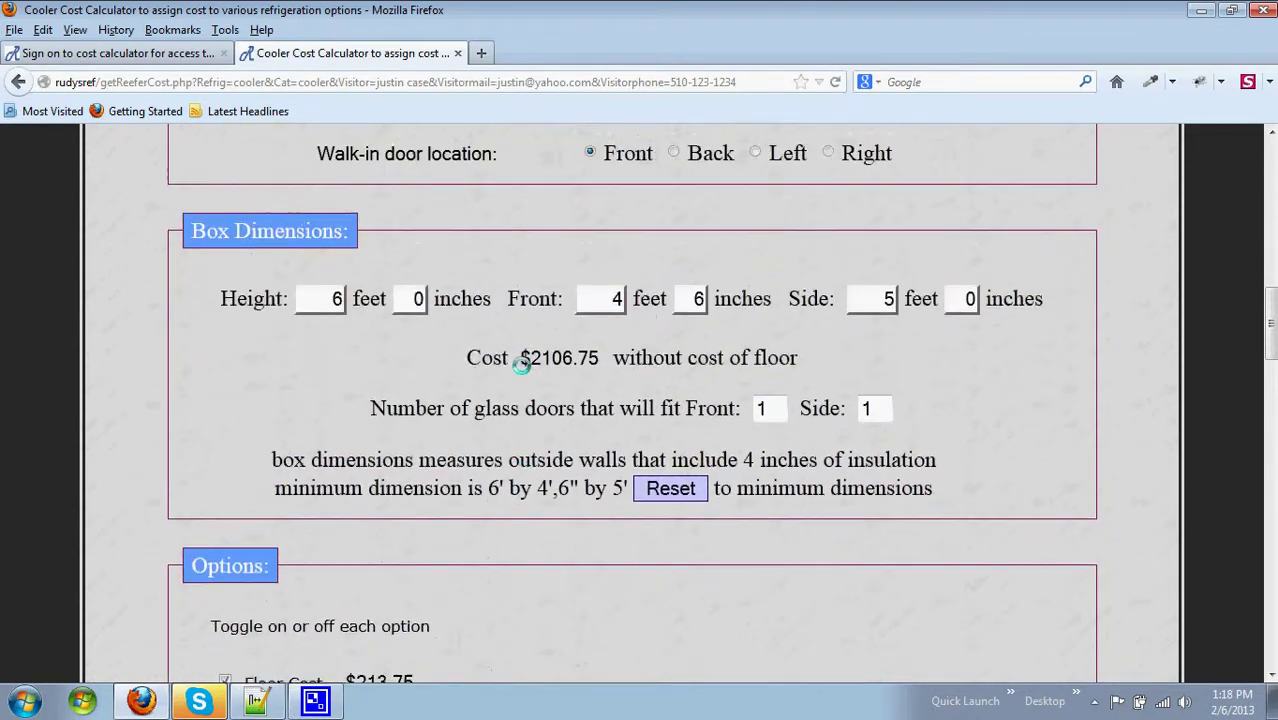
pyautogui.scroll(3, 521, 365)
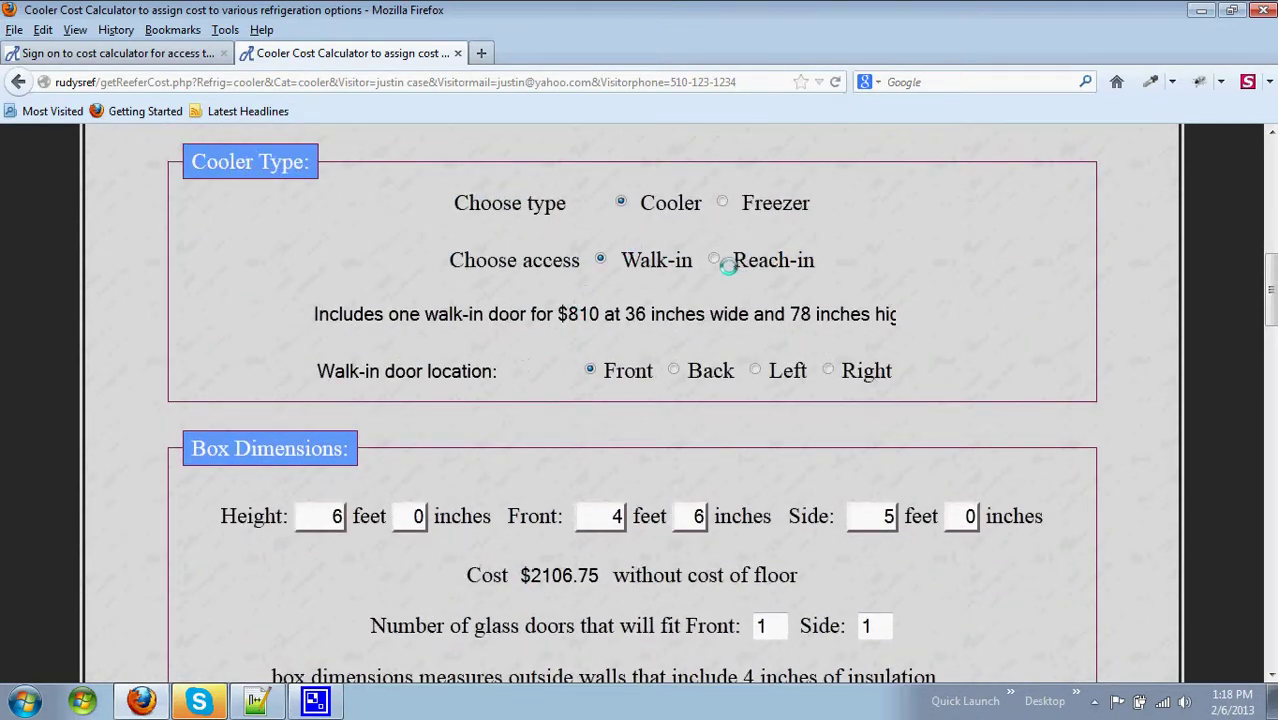
pyautogui.click(714, 260)
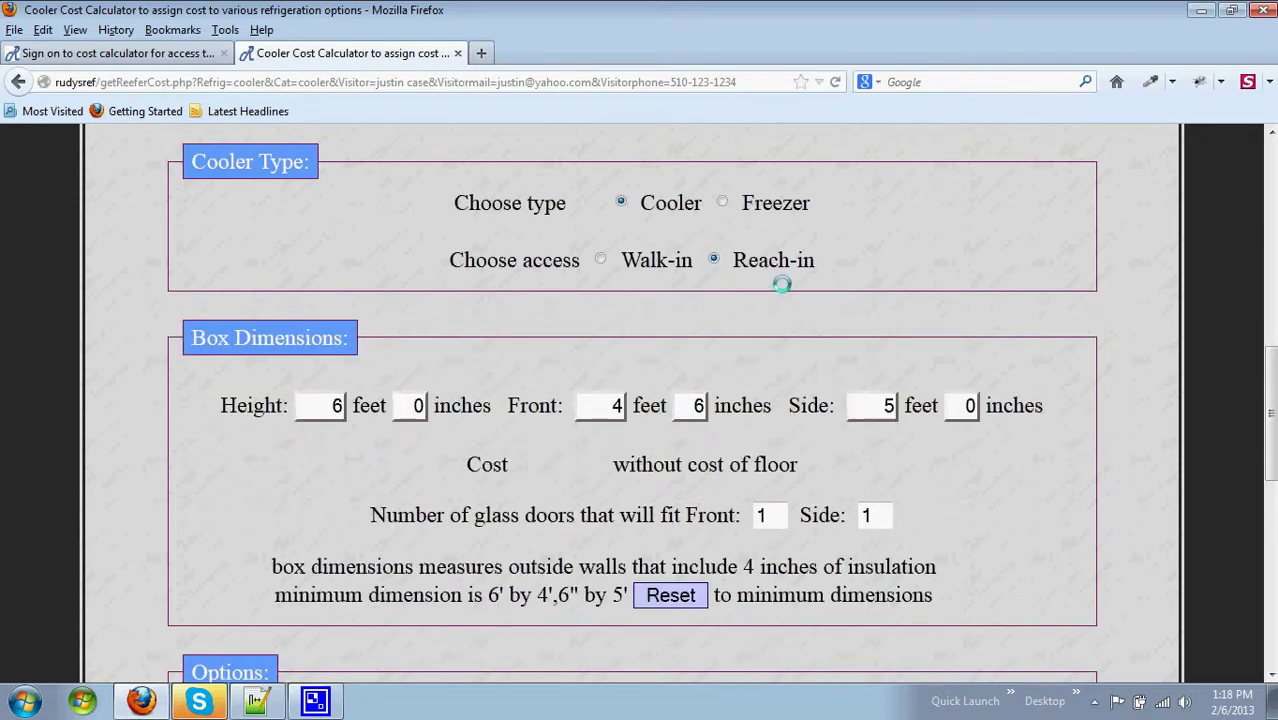
pyautogui.scroll(-8, 782, 285)
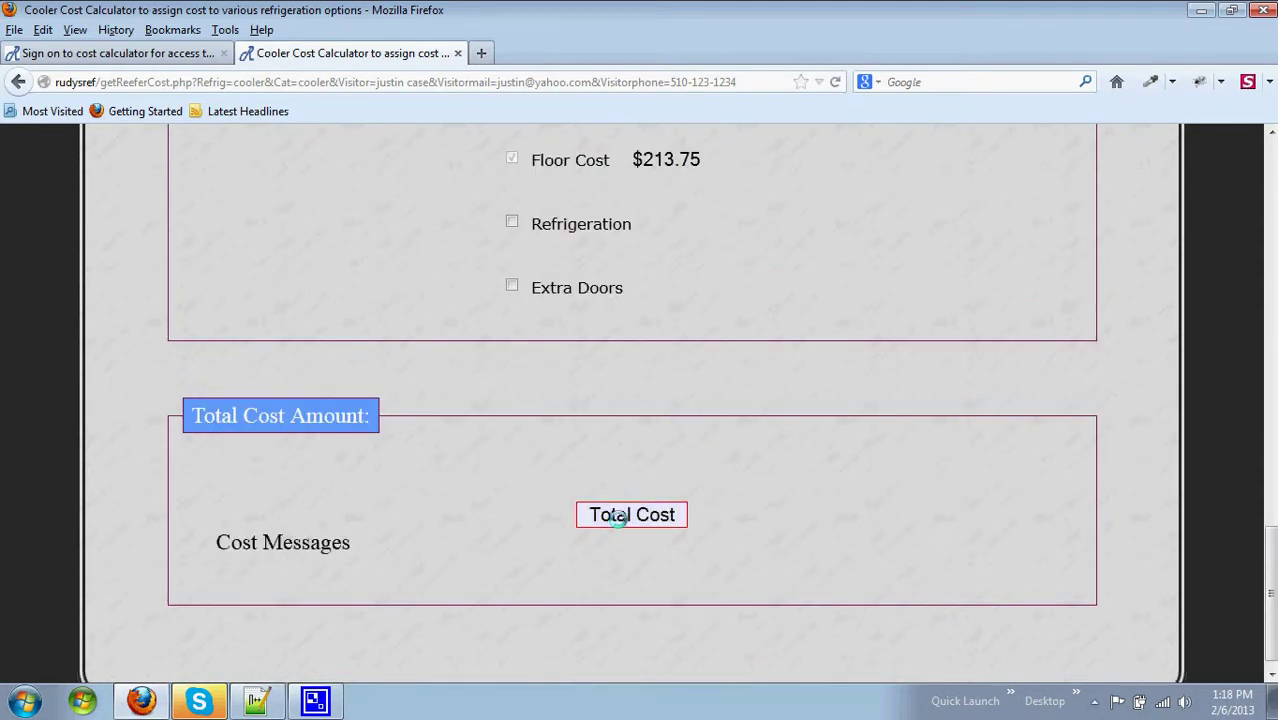
pyautogui.click(618, 517)
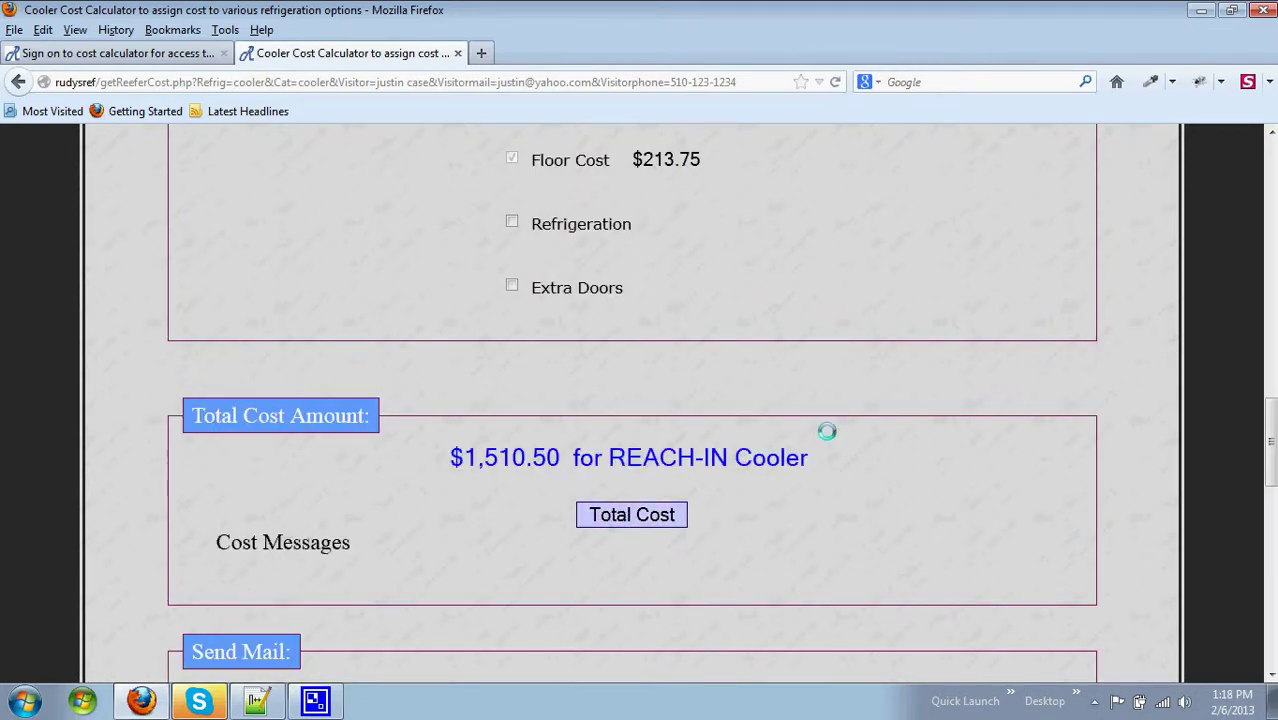
# - Enable the refrigeration and extra doors options for the reach-in cooler and recalculate the total cost
pyautogui.scroll(2, 827, 431)
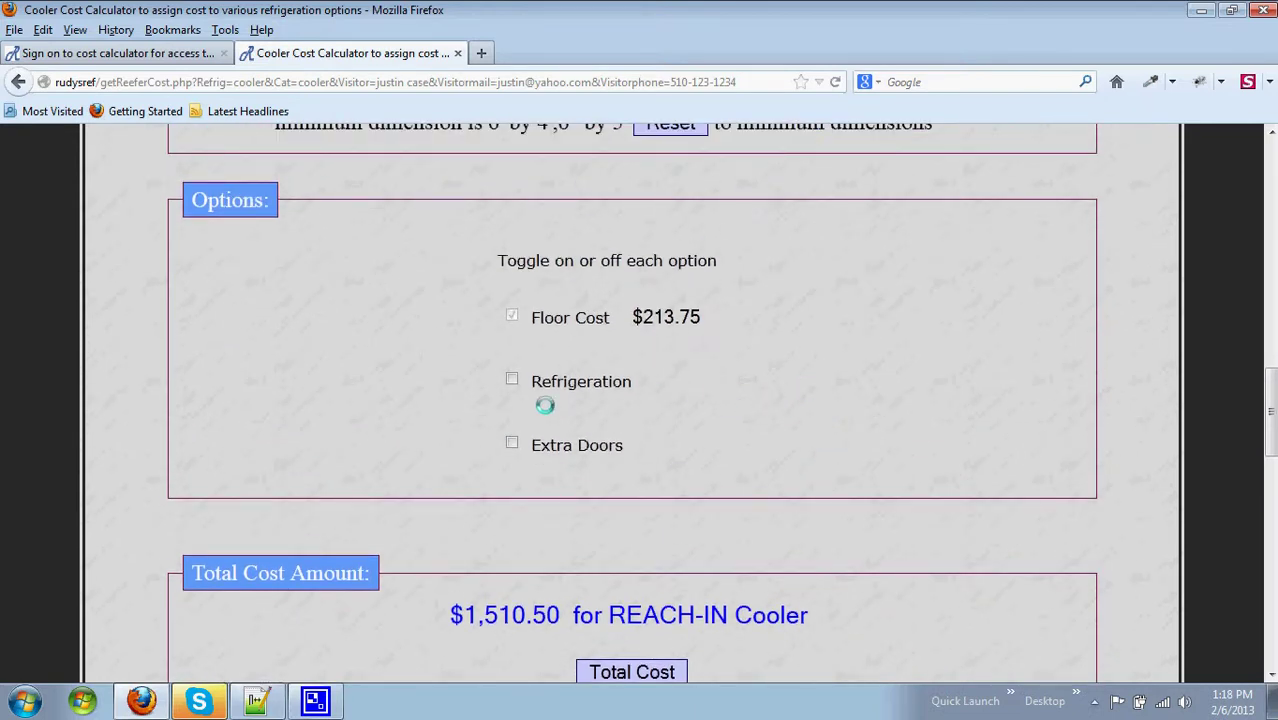
pyautogui.click(511, 379)
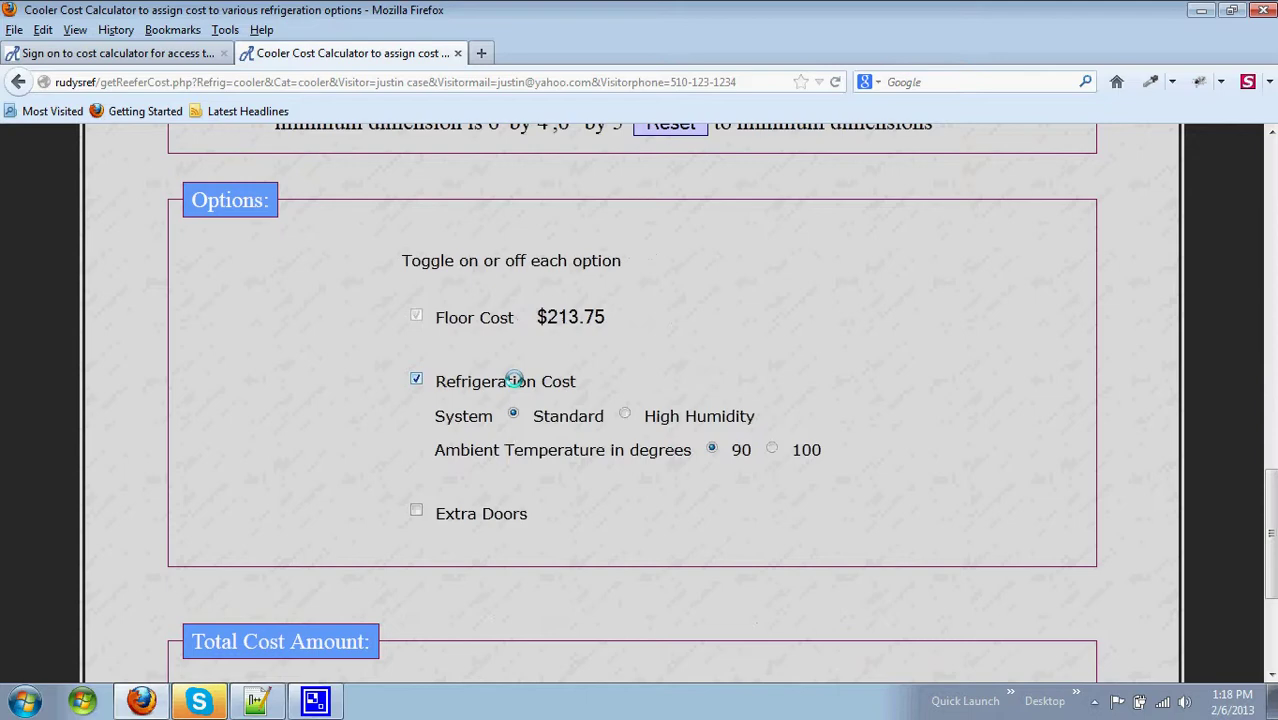
pyautogui.click(413, 510)
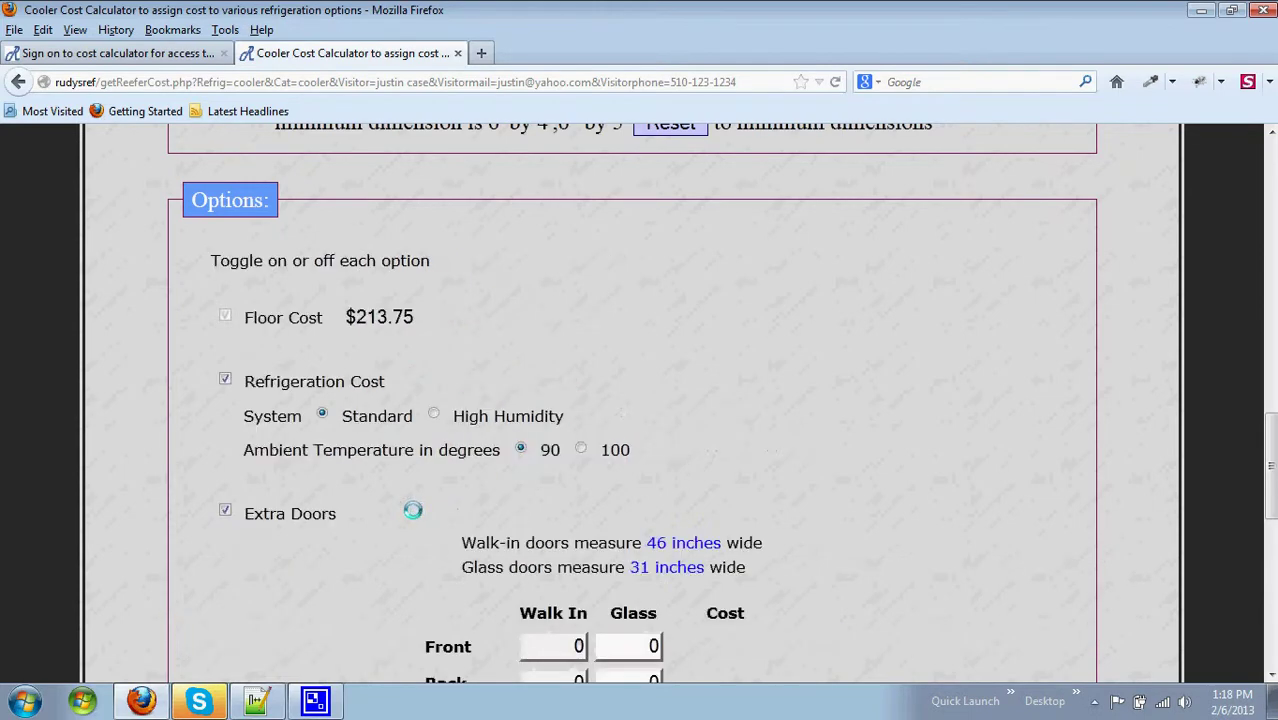
pyautogui.scroll(-10, 1175, 478)
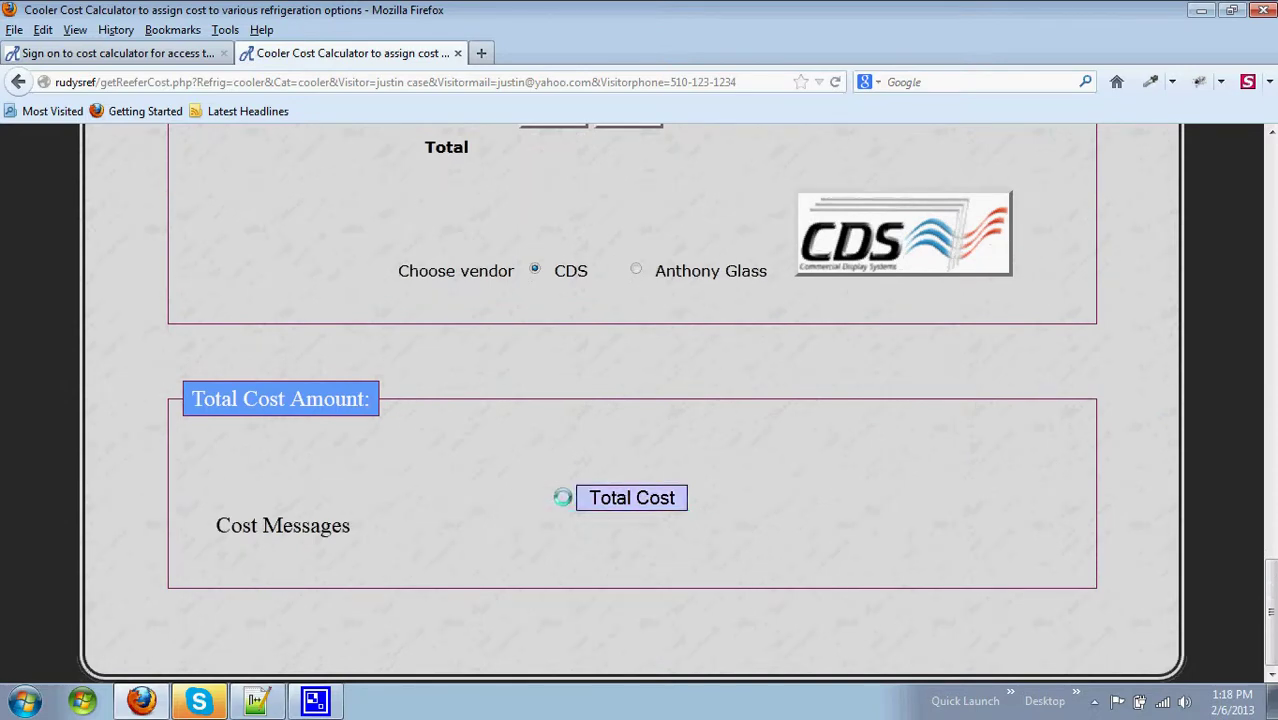
pyautogui.click(633, 497)
# - Switch the calculator type from Cooler to Freezer and bring up the freezer type settings
pyautogui.scroll(5, 814, 452)
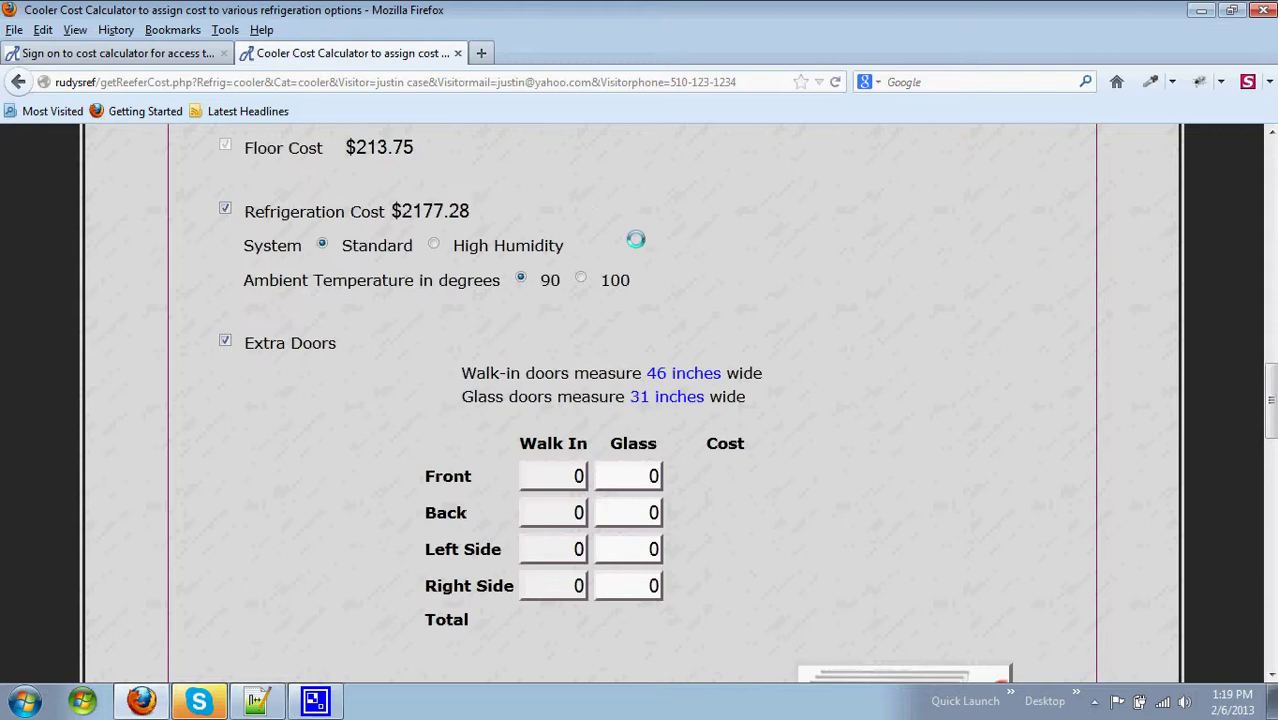
pyautogui.scroll(5, 636, 239)
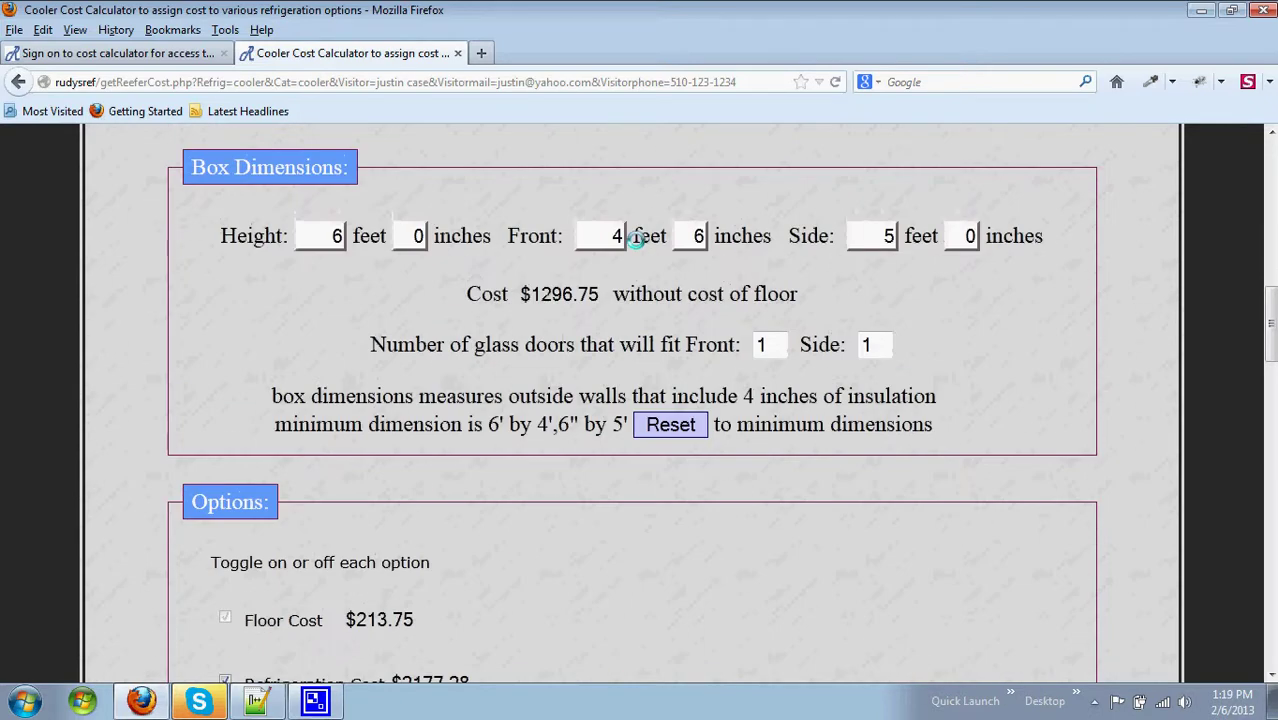
pyautogui.scroll(5, 636, 239)
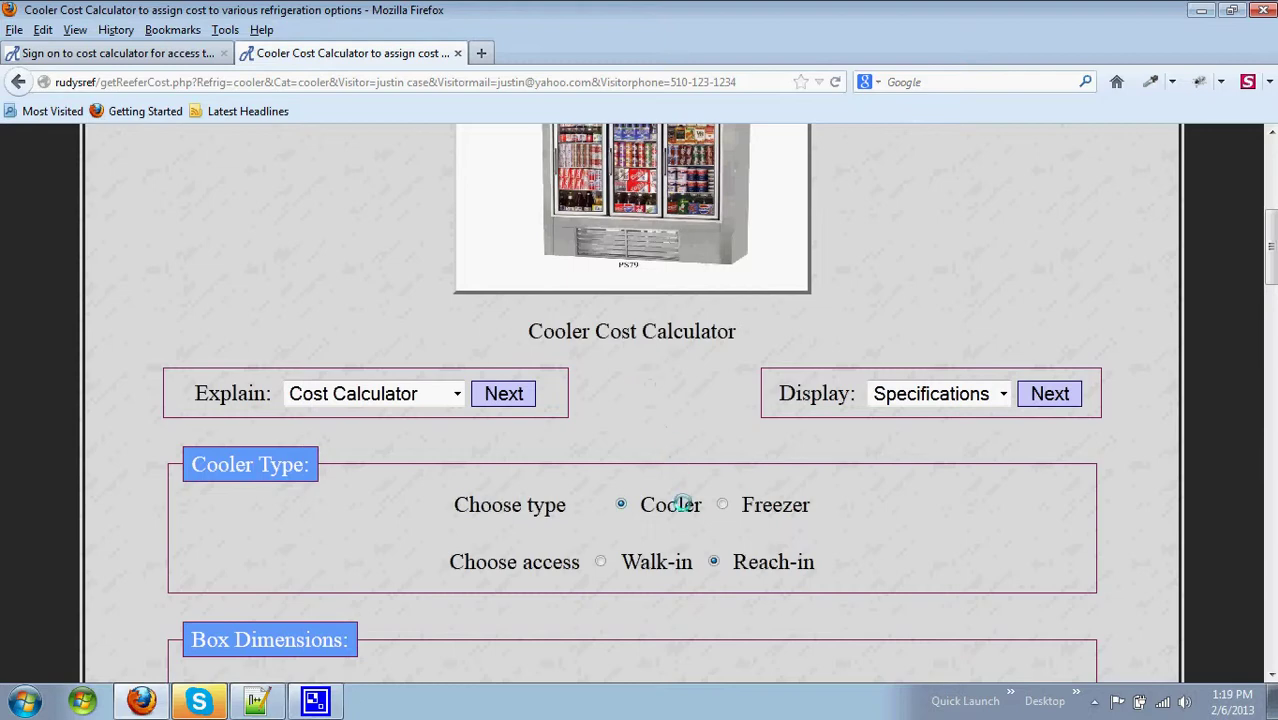
pyautogui.click(722, 506)
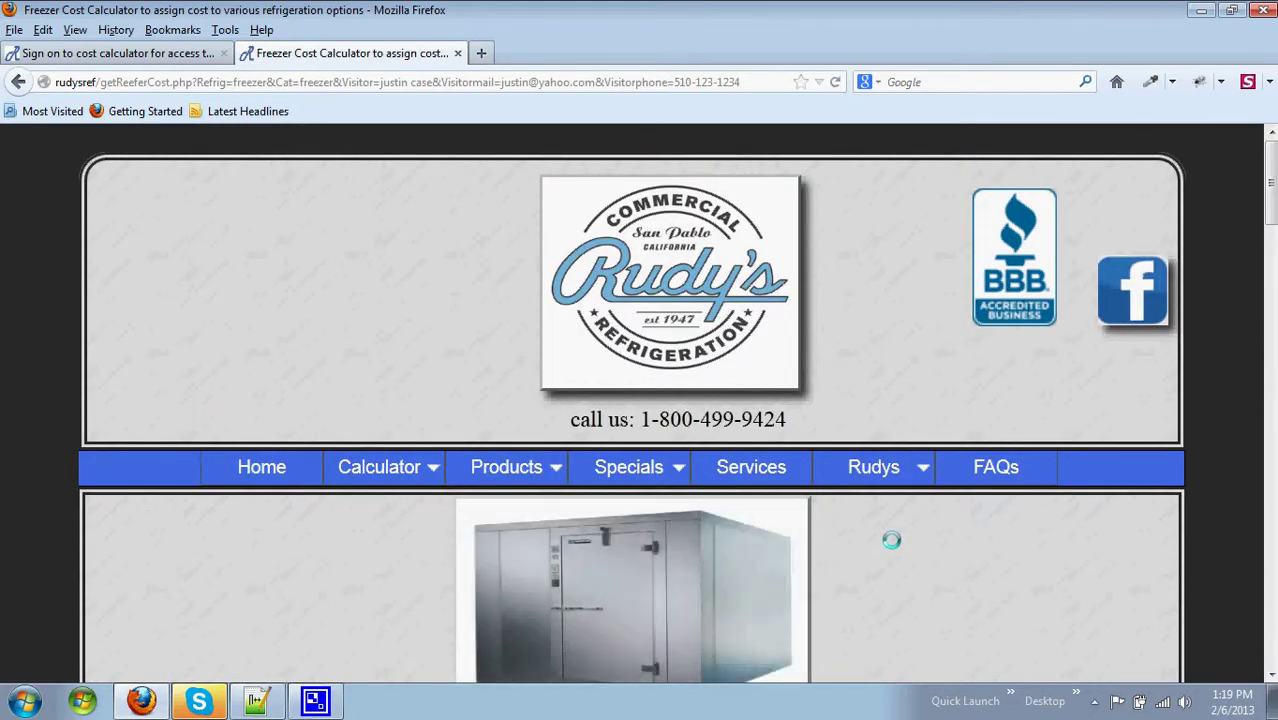
pyautogui.scroll(-6, 891, 540)
pyautogui.scroll(-3, 891, 540)
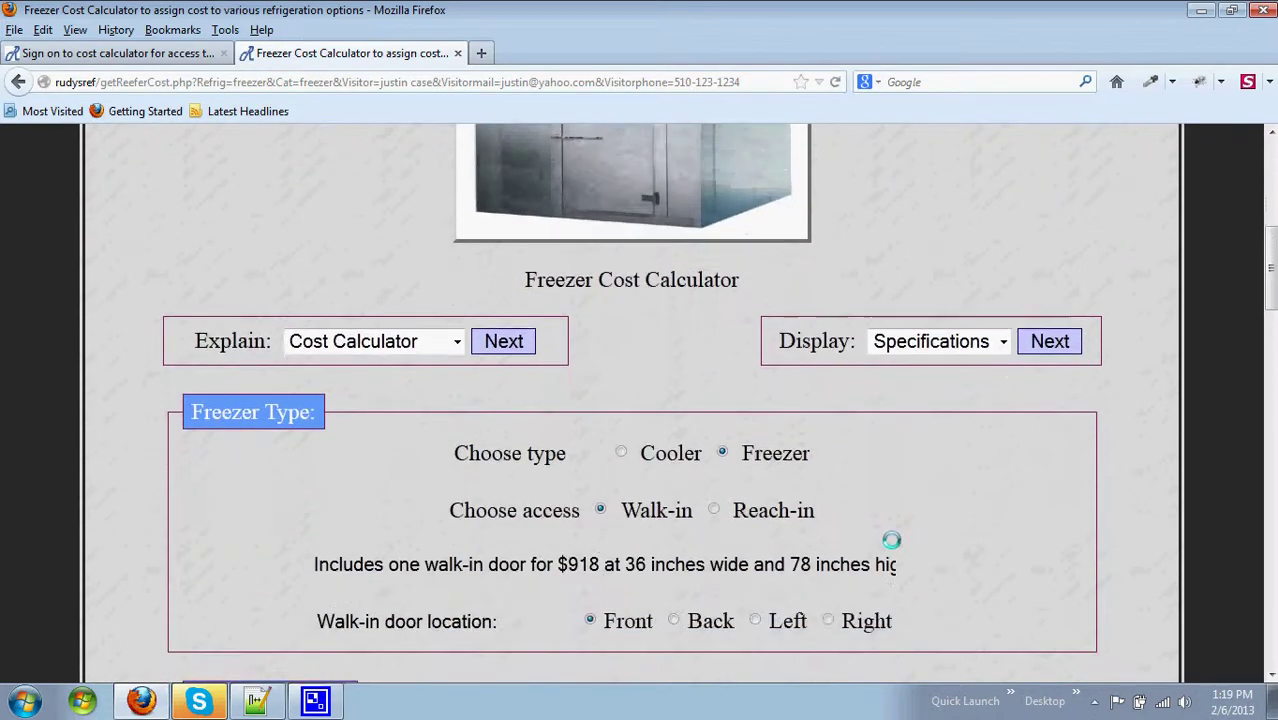
# - Enable the refrigeration and extra doors options for the walk-in freezer and recalculate its total cost
pyautogui.scroll(-5, 891, 540)
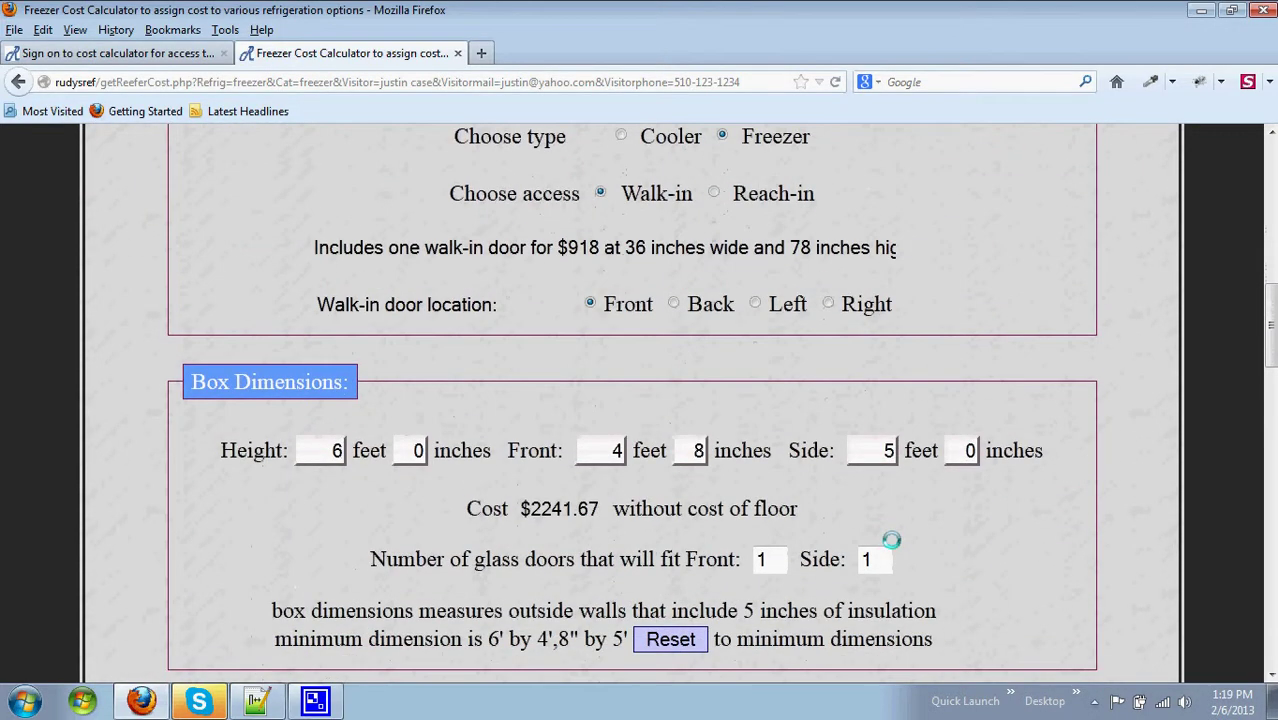
pyautogui.scroll(-7, 891, 540)
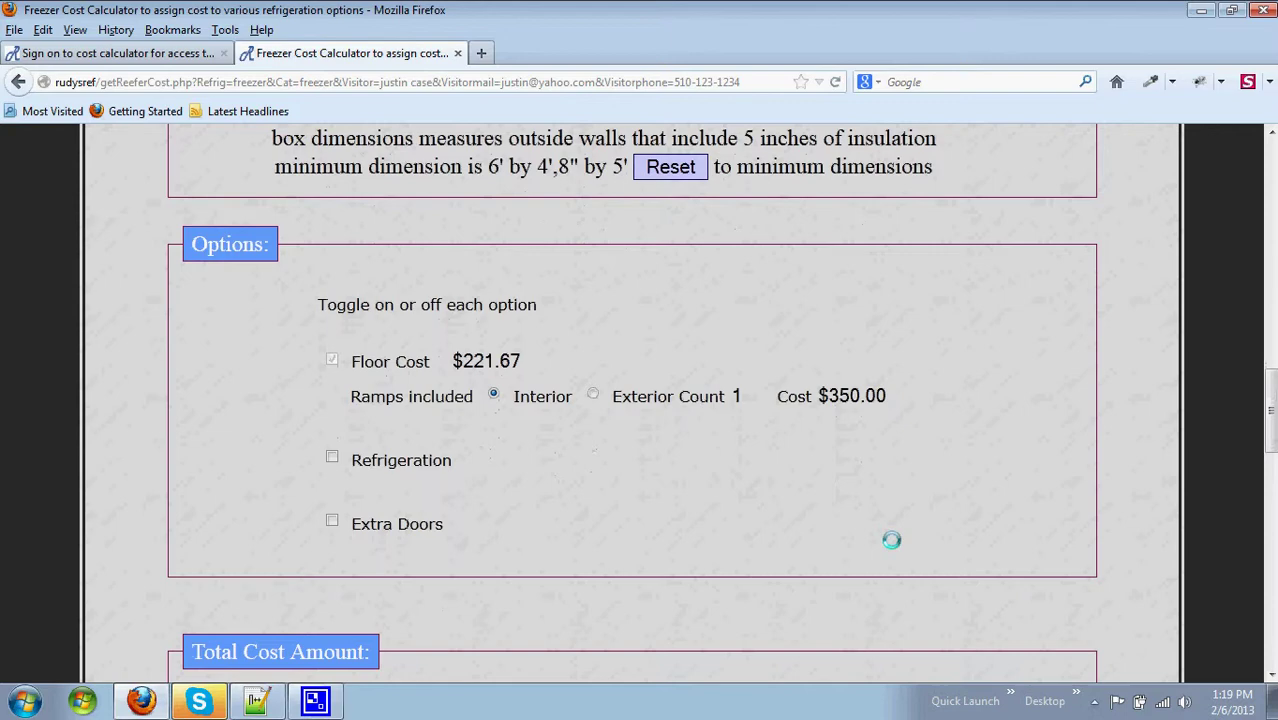
pyautogui.scroll(-5, 891, 540)
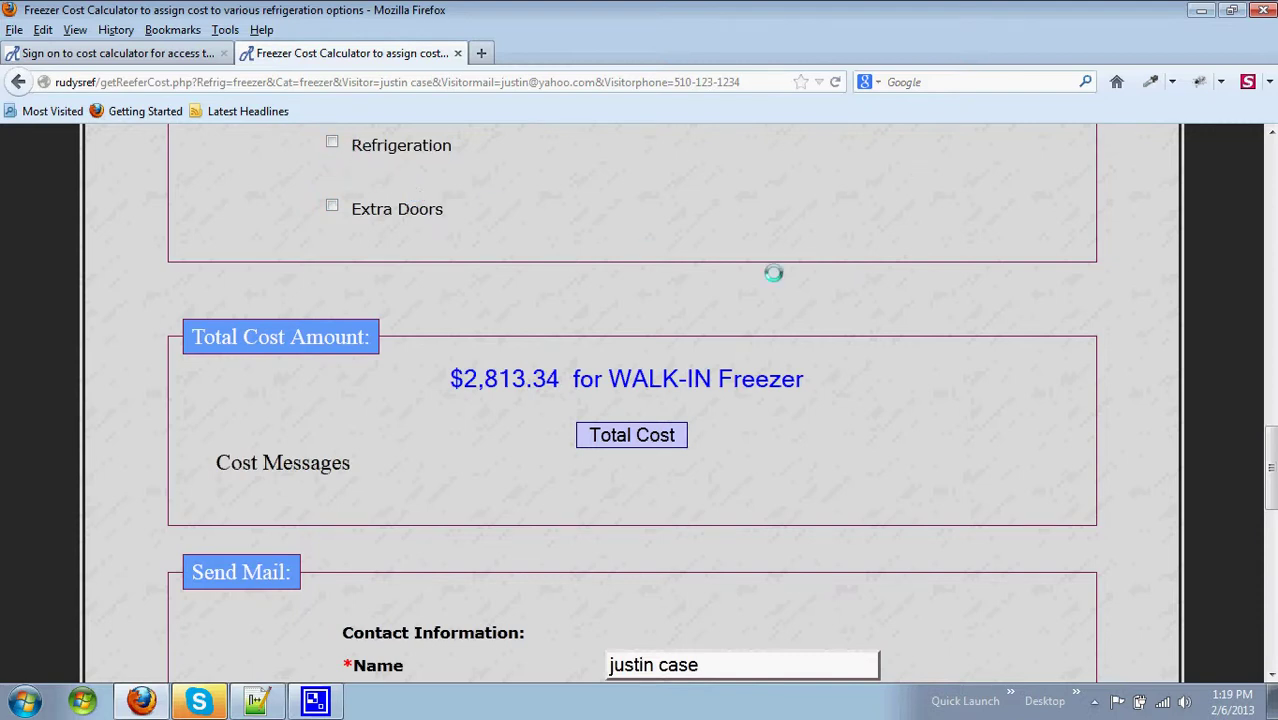
pyautogui.scroll(5, 819, 276)
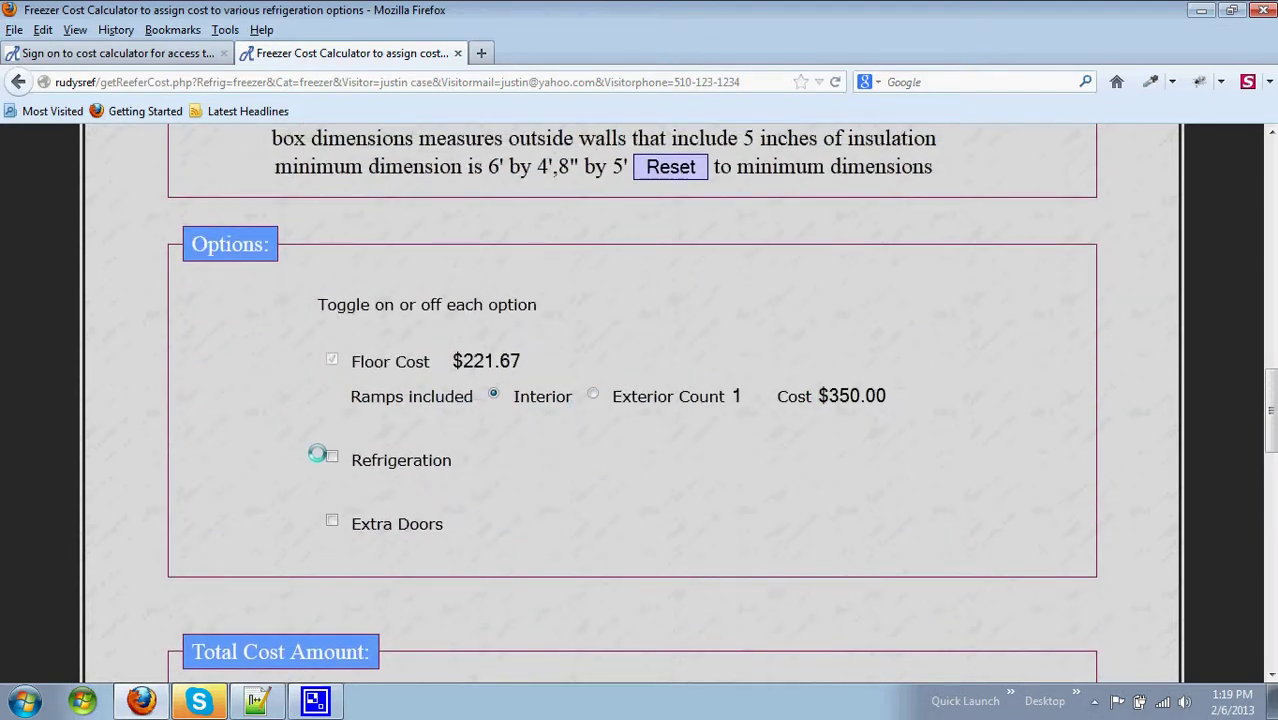
pyautogui.click(322, 456)
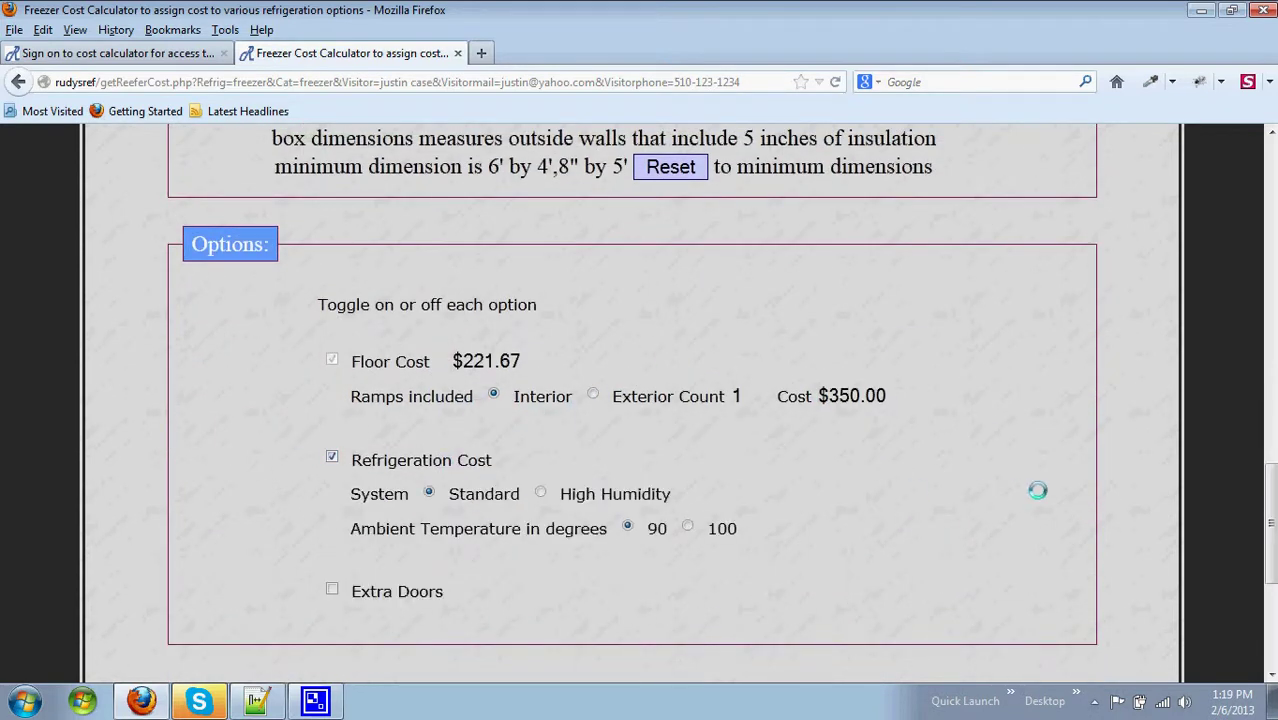
pyautogui.scroll(-3, 1038, 490)
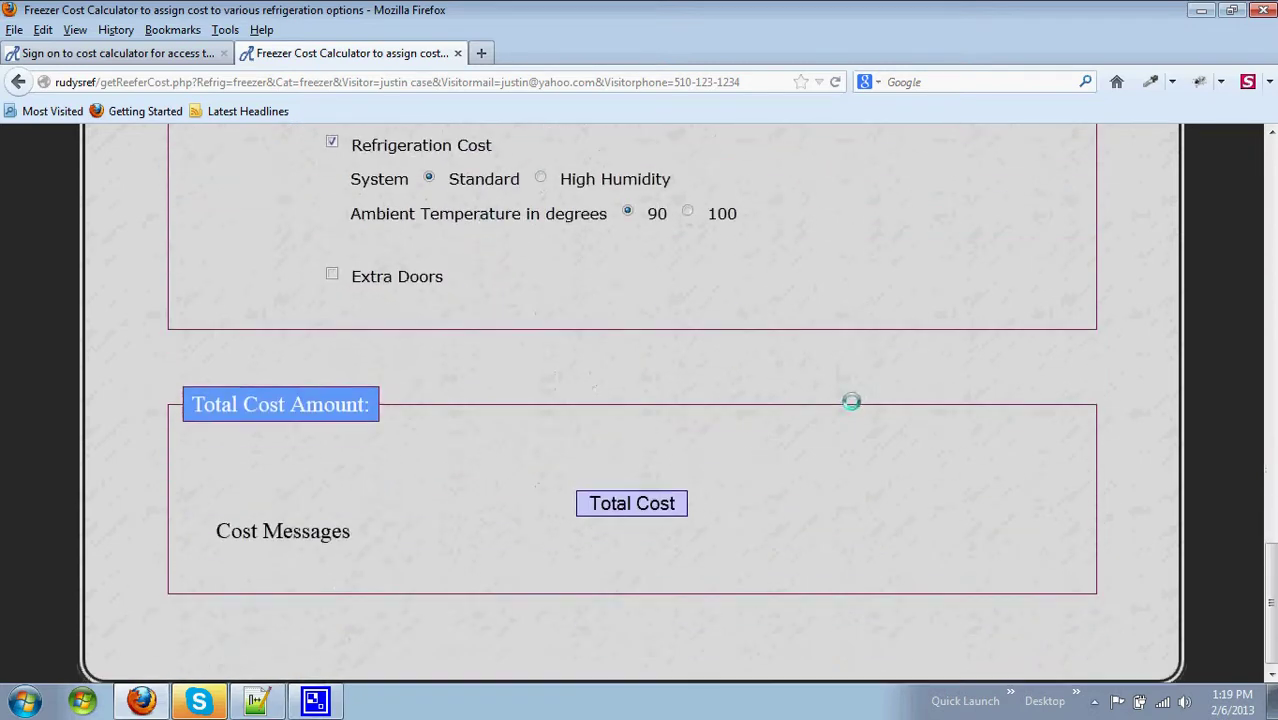
pyautogui.click(331, 276)
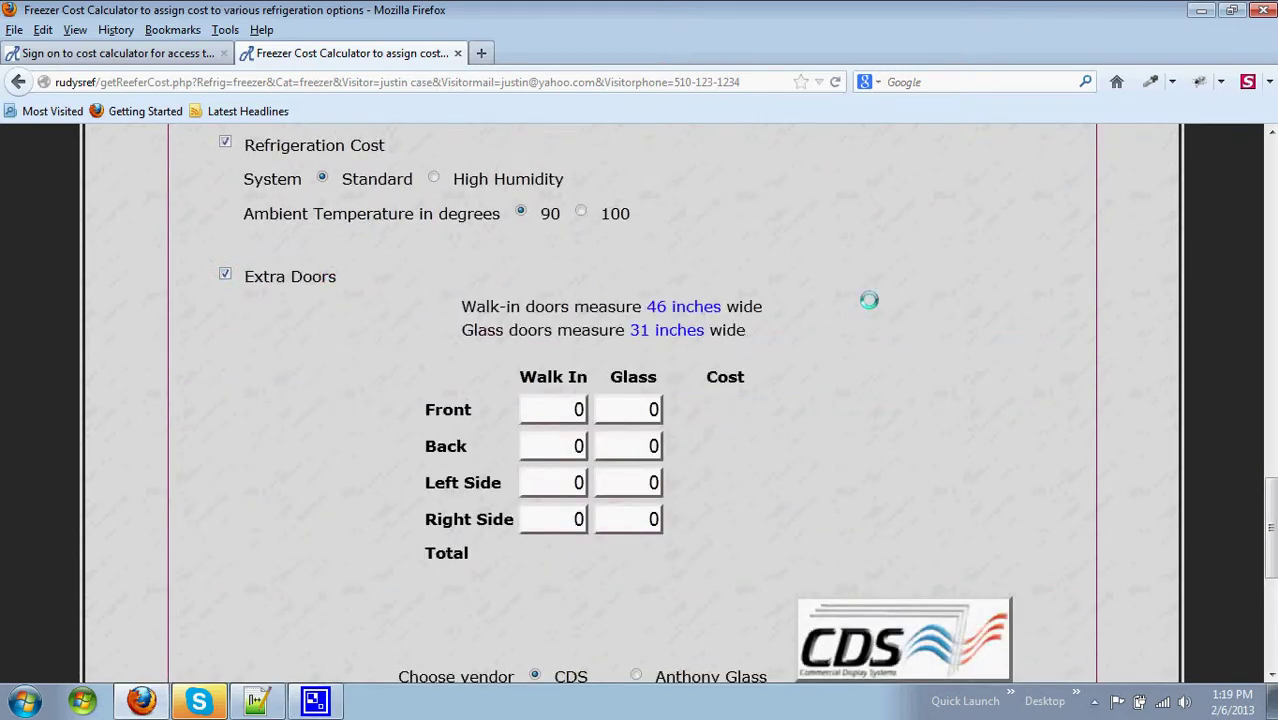
pyautogui.scroll(-4, 866, 297)
pyautogui.click(631, 497)
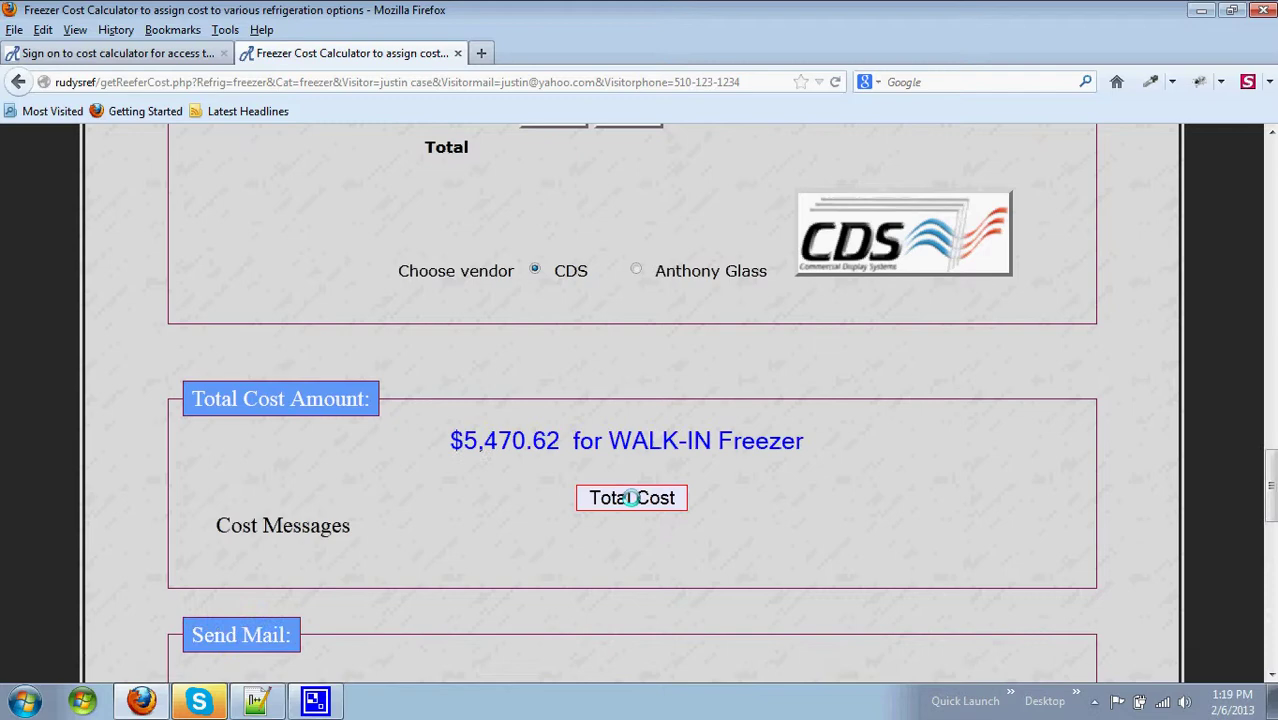
# - Open the draft proposal for the walk-in freezer and review its table of submitted cost calculator data
pyautogui.scroll(-3, 816, 397)
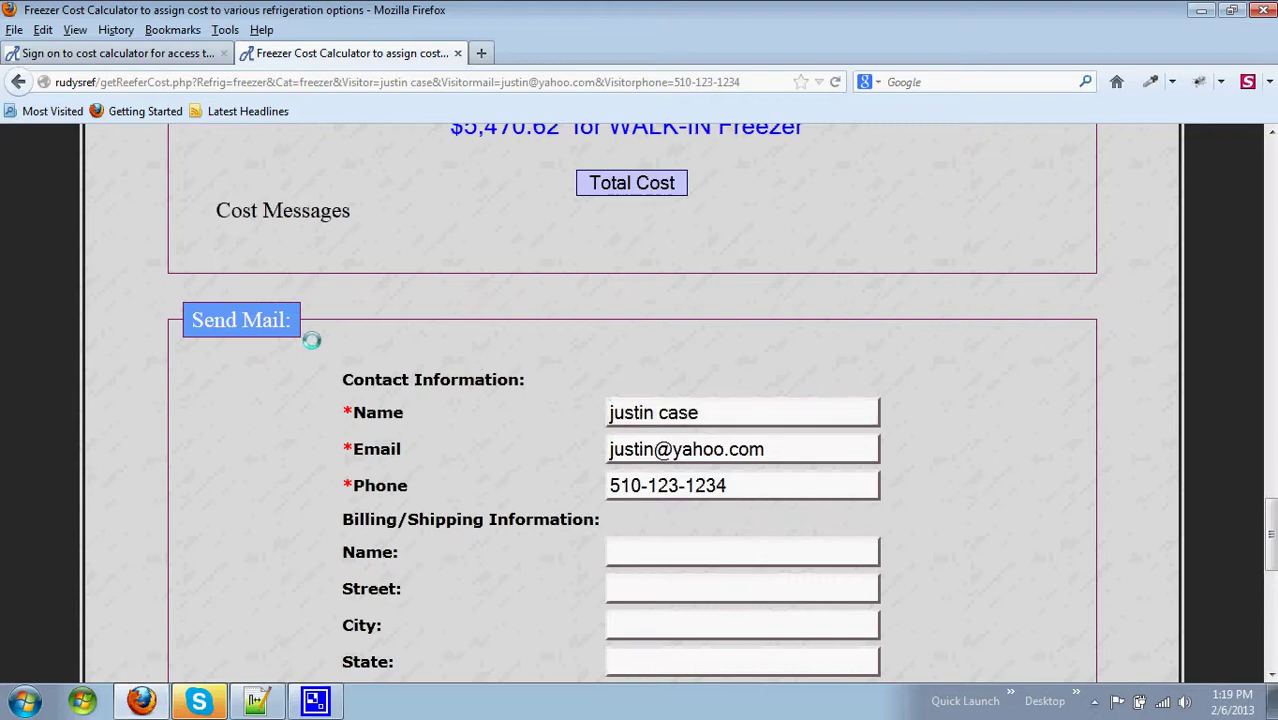
pyautogui.scroll(-3, 996, 428)
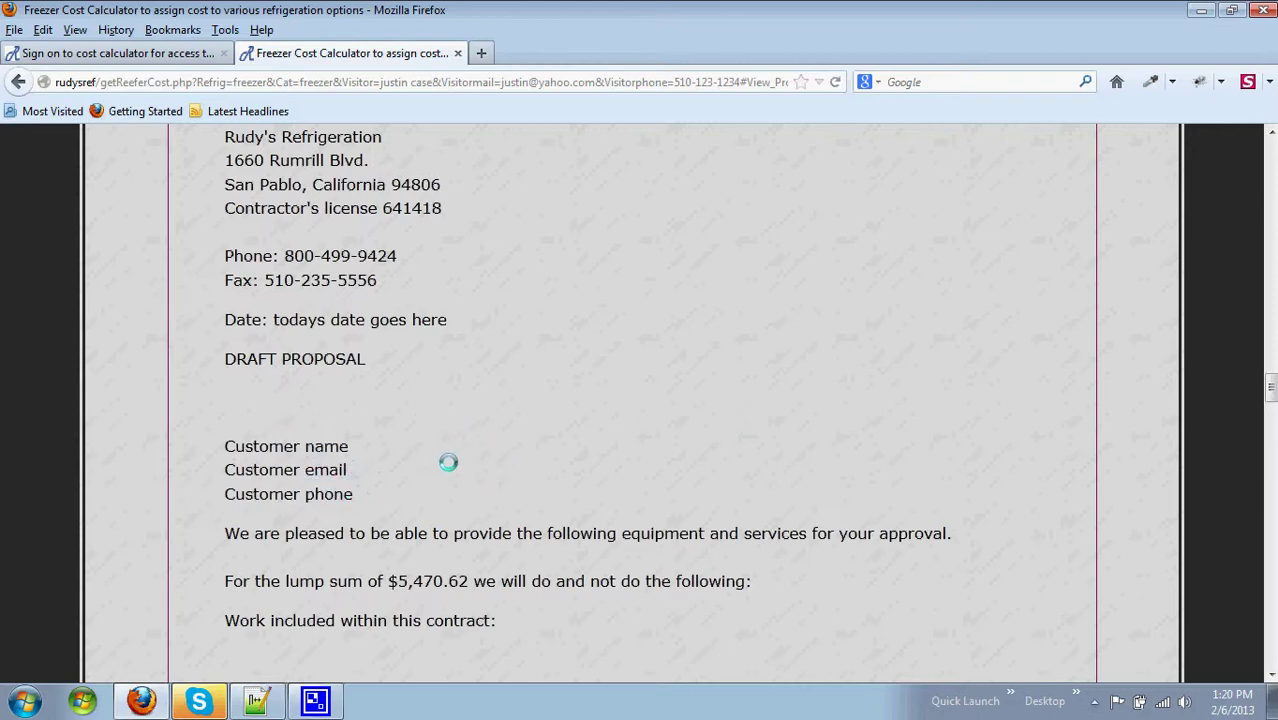
pyautogui.scroll(-5, 579, 454)
pyautogui.scroll(-5, 579, 430)
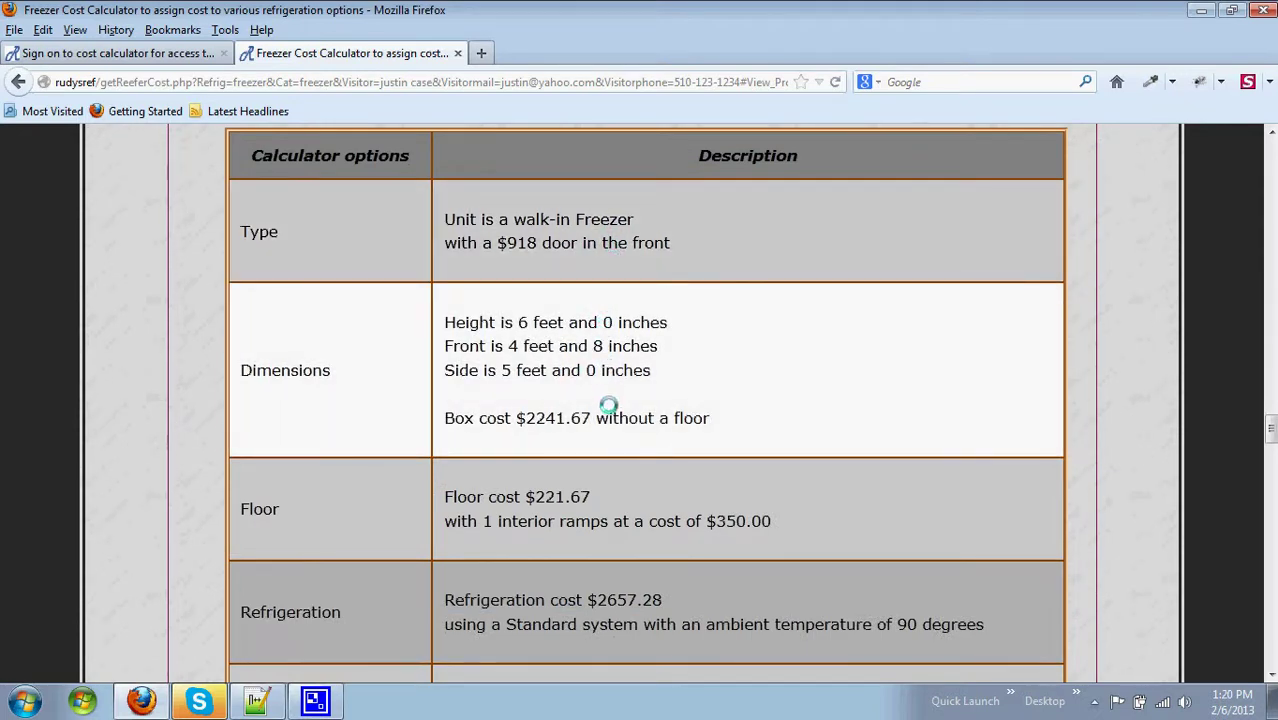
pyautogui.scroll(-5, 619, 492)
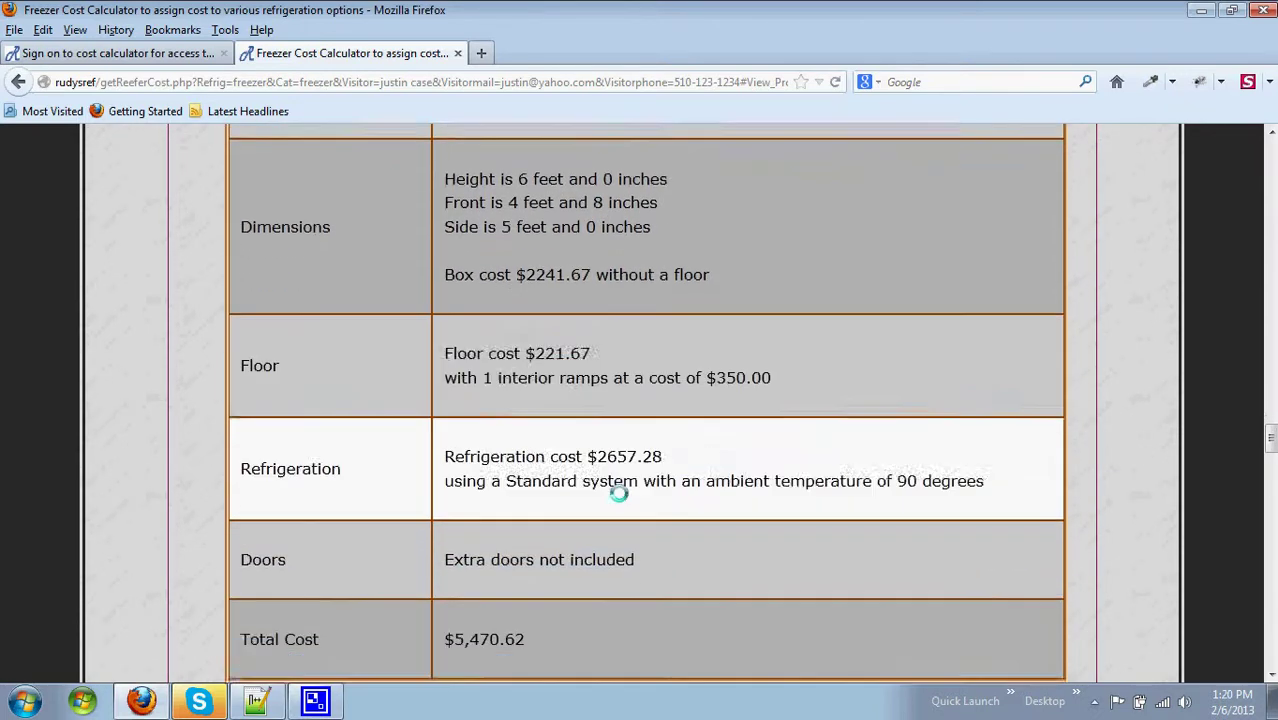
pyautogui.scroll(-7, 631, 449)
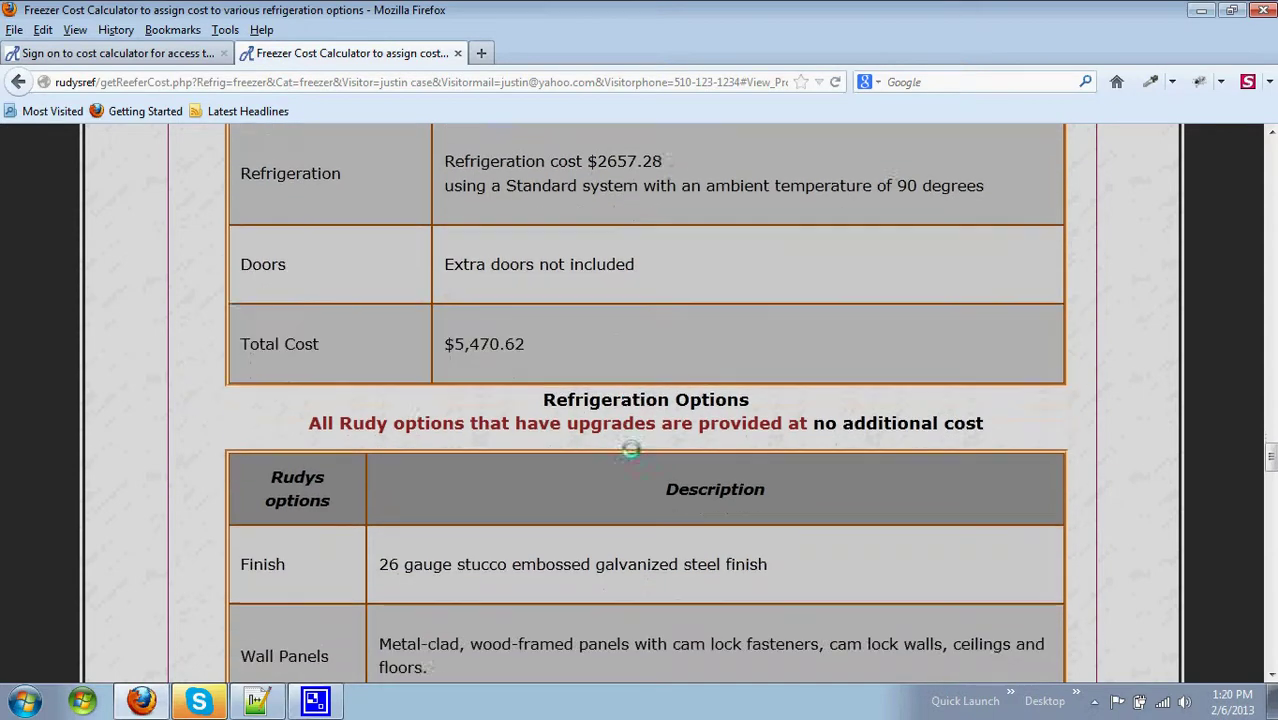
pyautogui.scroll(5, 631, 415)
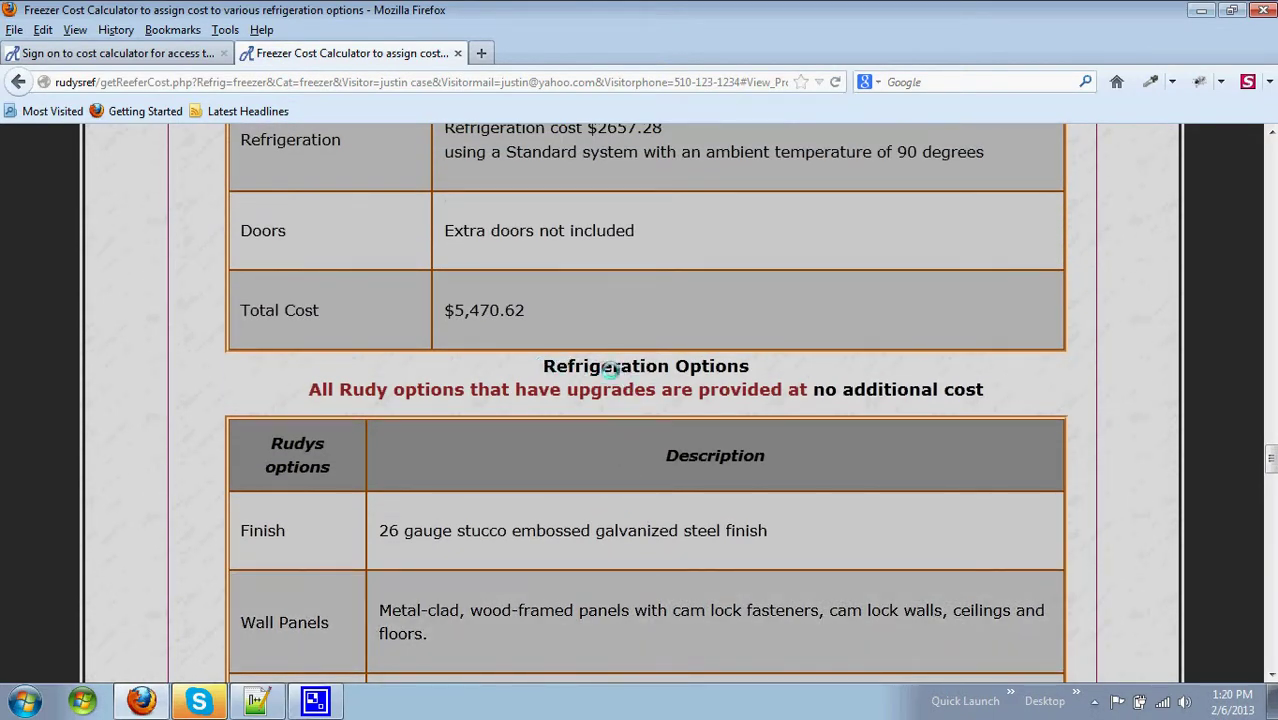
# - Read the rest of the proposal: refrigeration options, warranty, payment terms, installation and the work not included in the contract
pyautogui.scroll(-4, 740, 380)
pyautogui.scroll(-7, 735, 392)
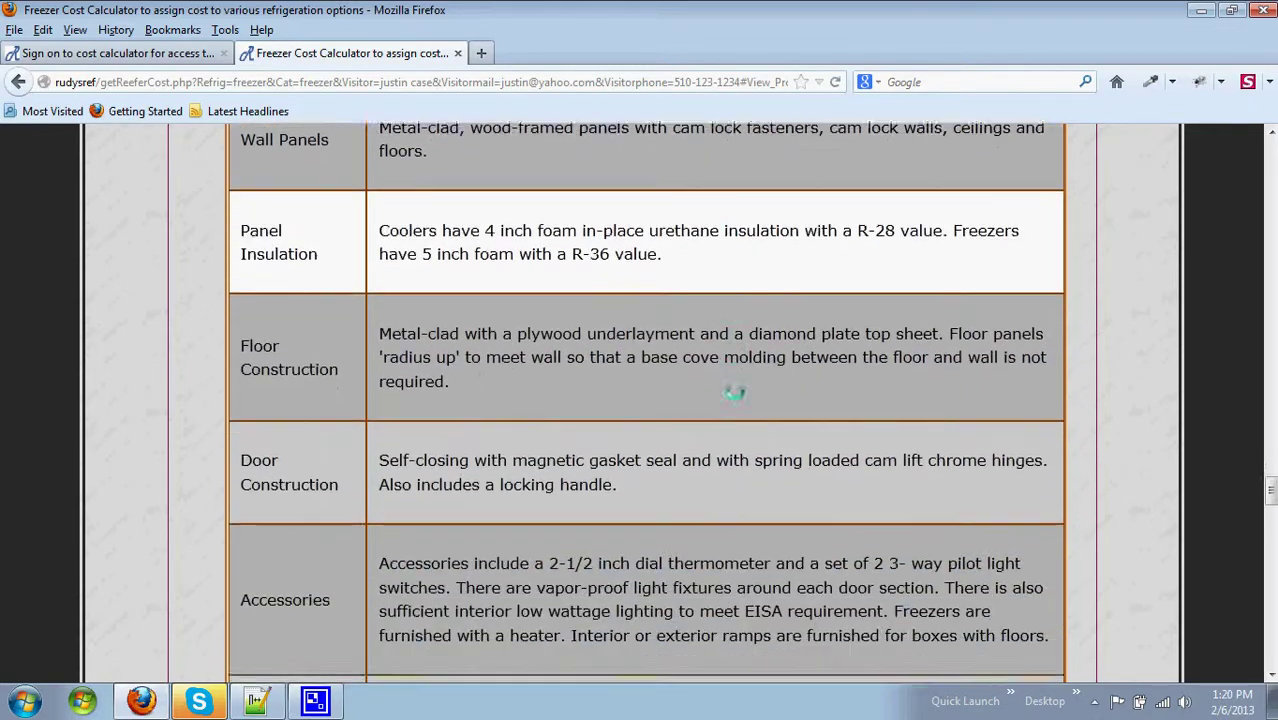
pyautogui.scroll(-9, 735, 391)
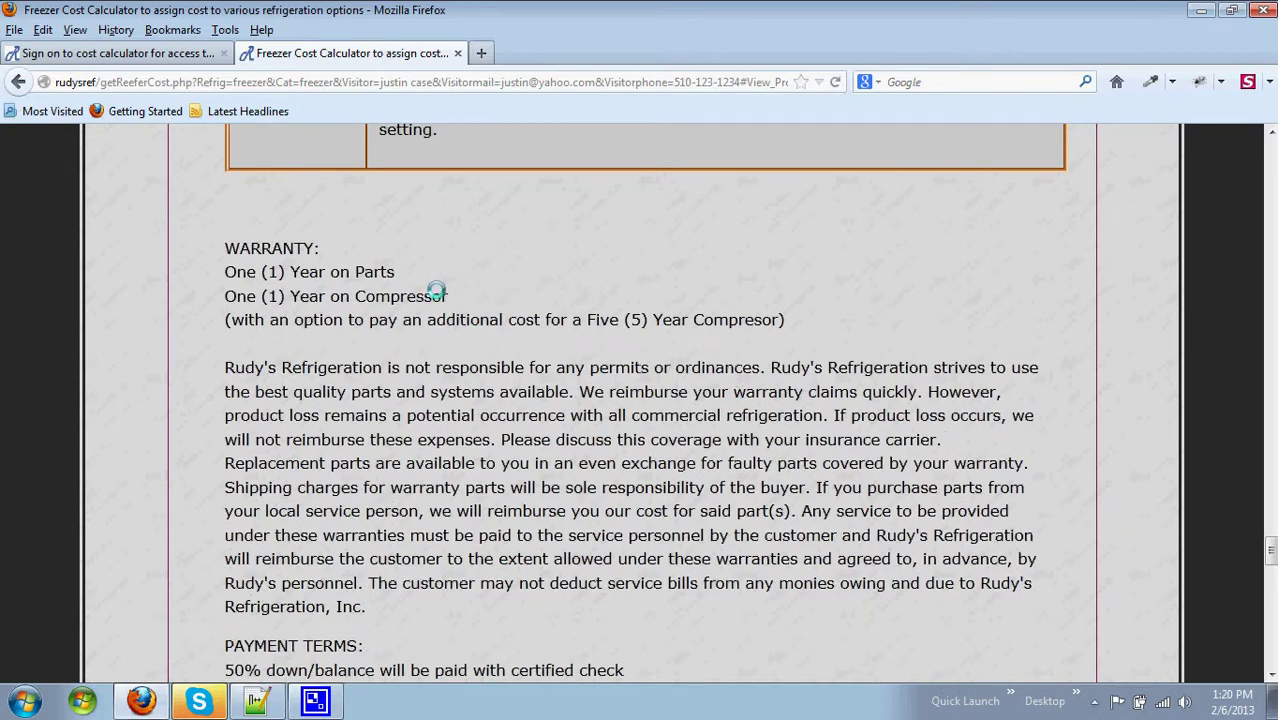
pyautogui.scroll(-4, 442, 375)
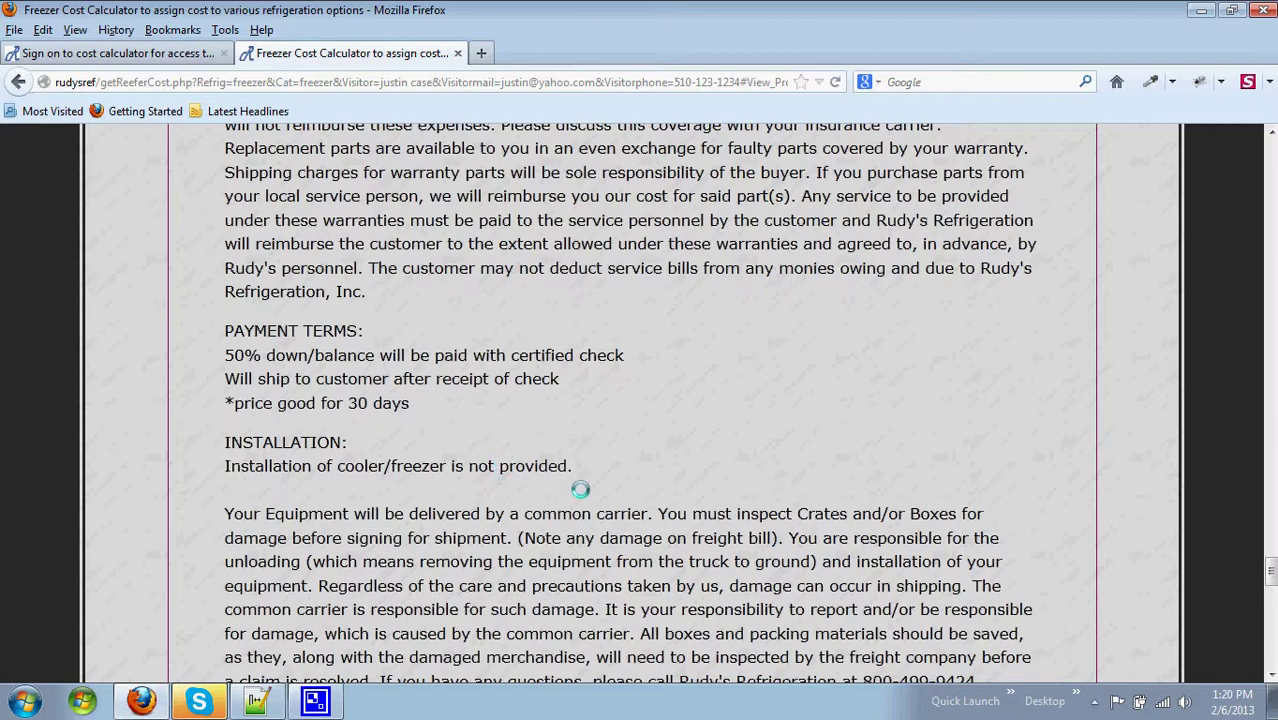
pyautogui.scroll(-1, 580, 490)
pyautogui.scroll(-2, 580, 490)
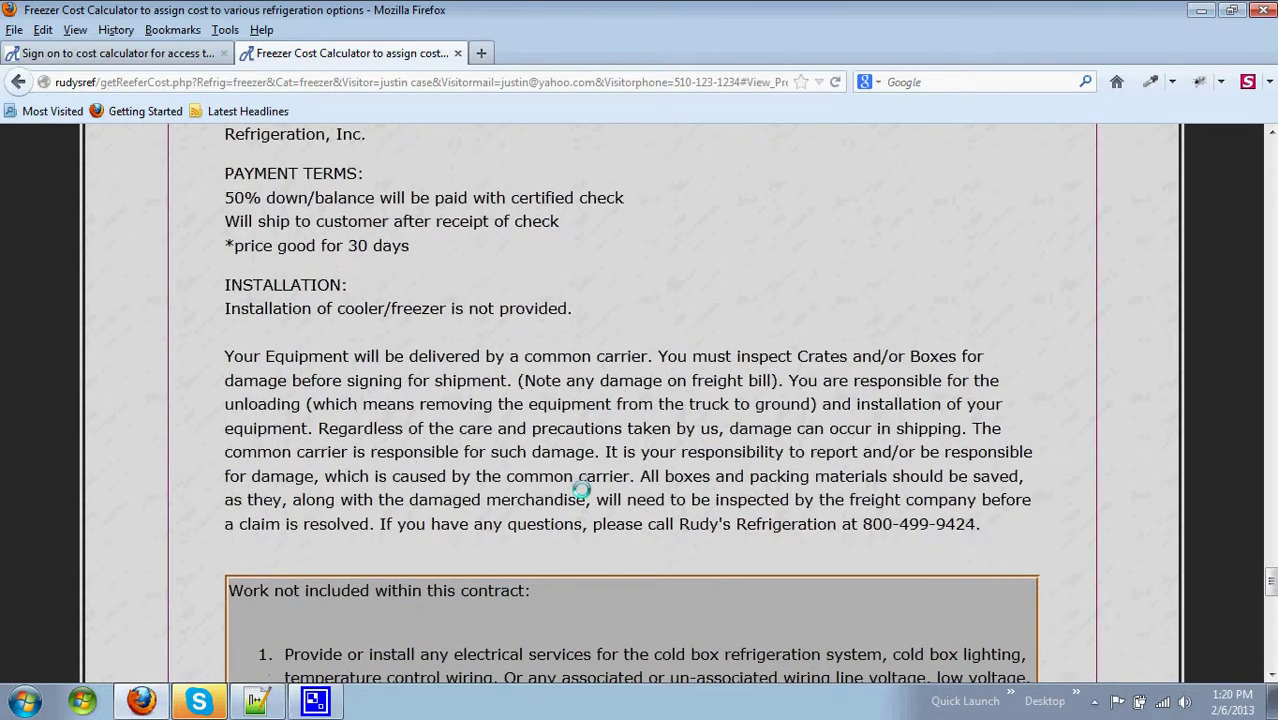
pyautogui.scroll(-4, 581, 490)
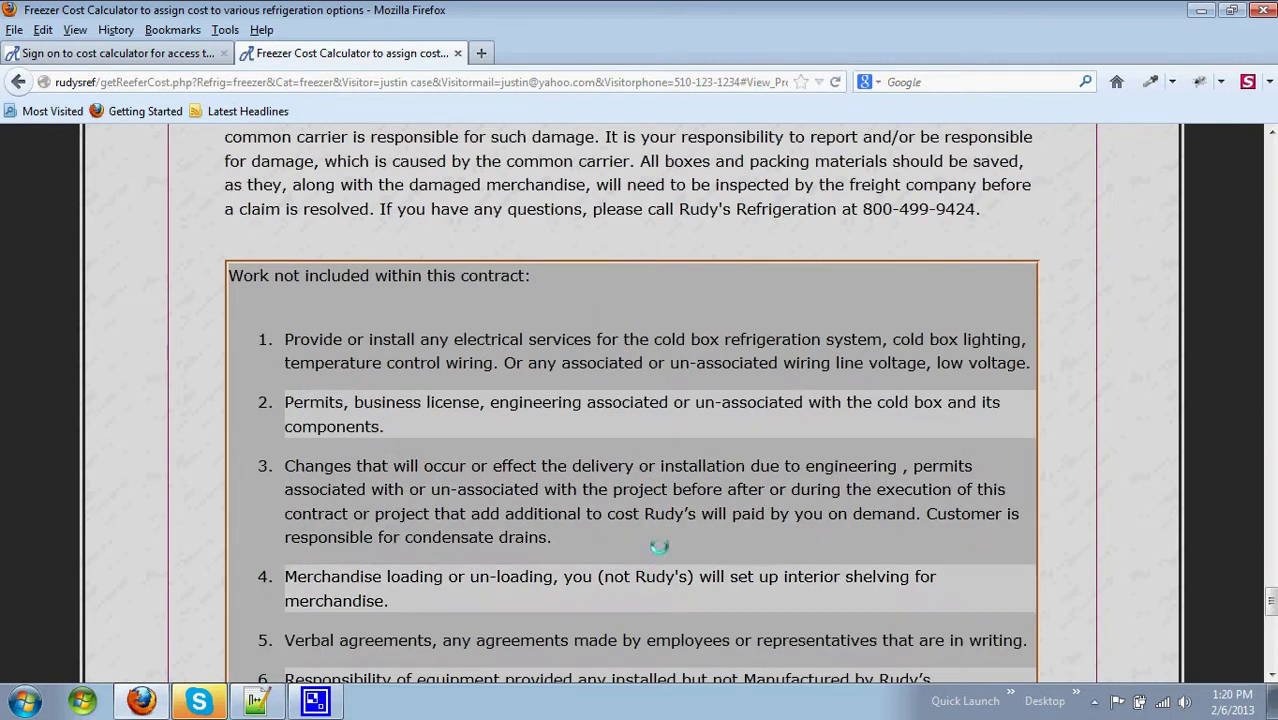
# - Go back to the start of the proposal and return to the Send Mail section
pyautogui.scroll(3, 662, 540)
pyautogui.scroll(20, 662, 535)
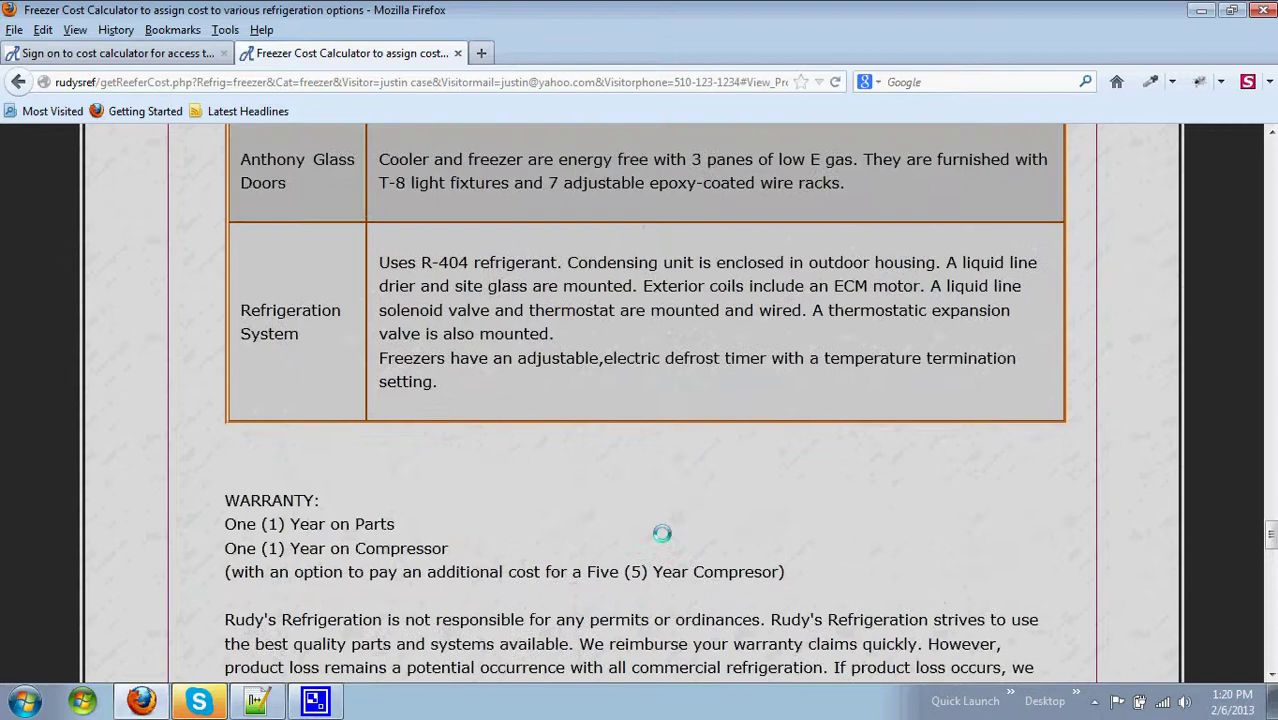
pyautogui.scroll(12, 667, 531)
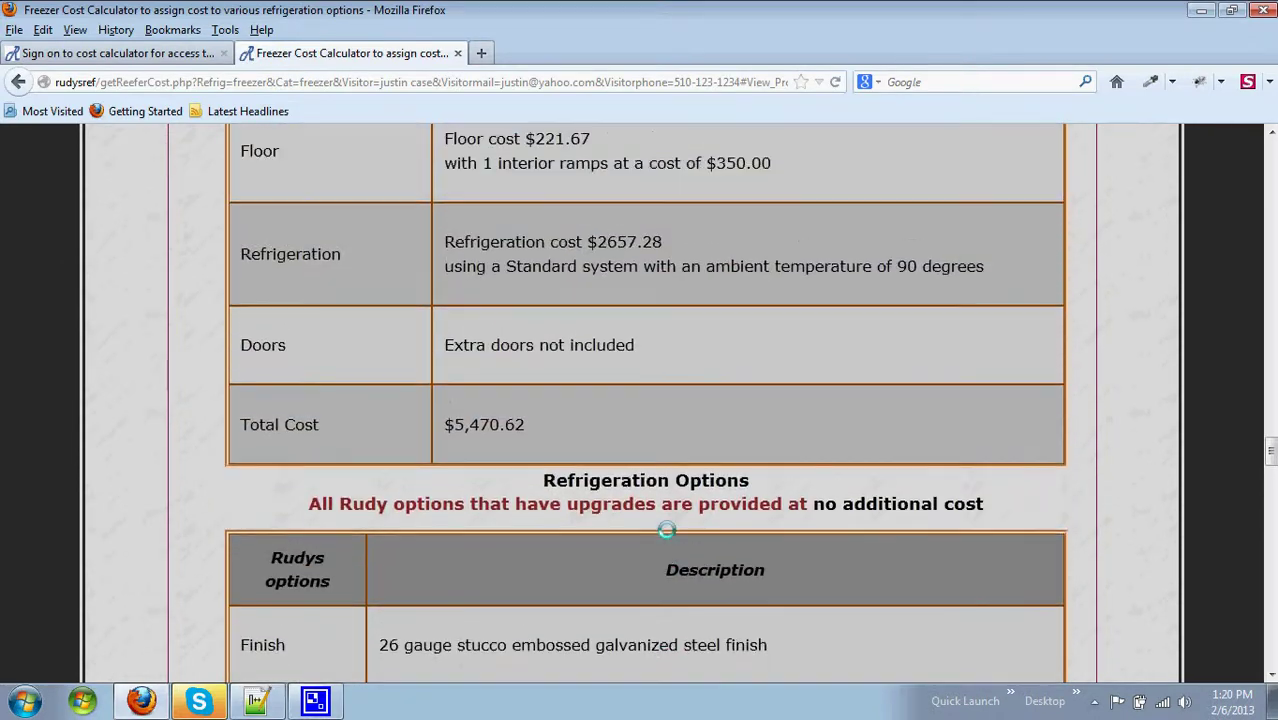
pyautogui.scroll(10, 667, 528)
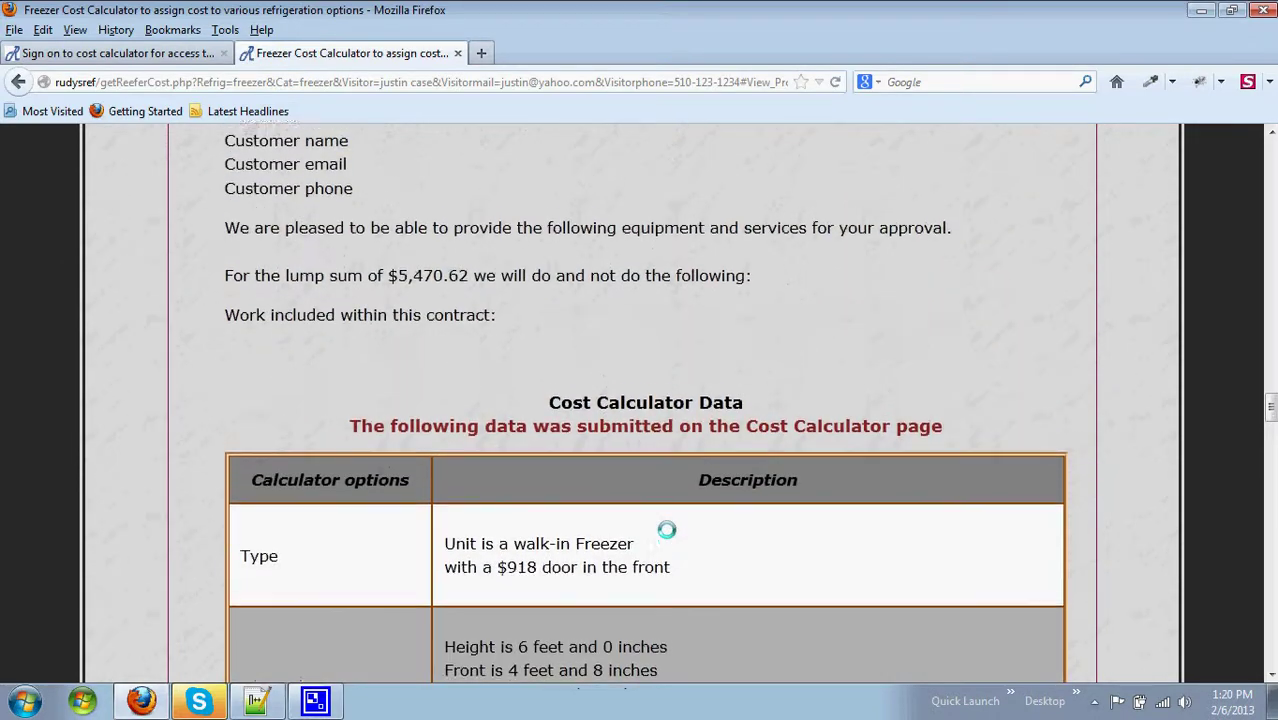
pyautogui.scroll(3, 667, 530)
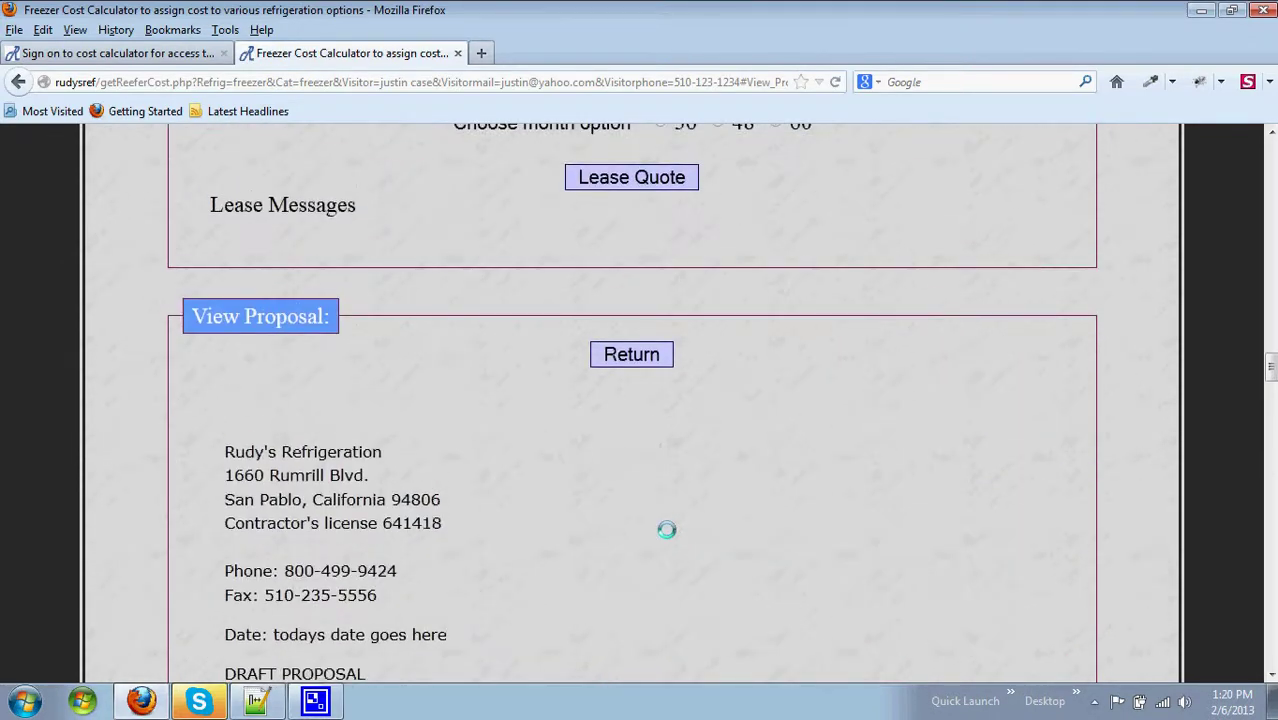
pyautogui.click(632, 354)
# - Display the Cost Calculator explanation from the start of the calculator page and read through it
pyautogui.scroll(5, 641, 349)
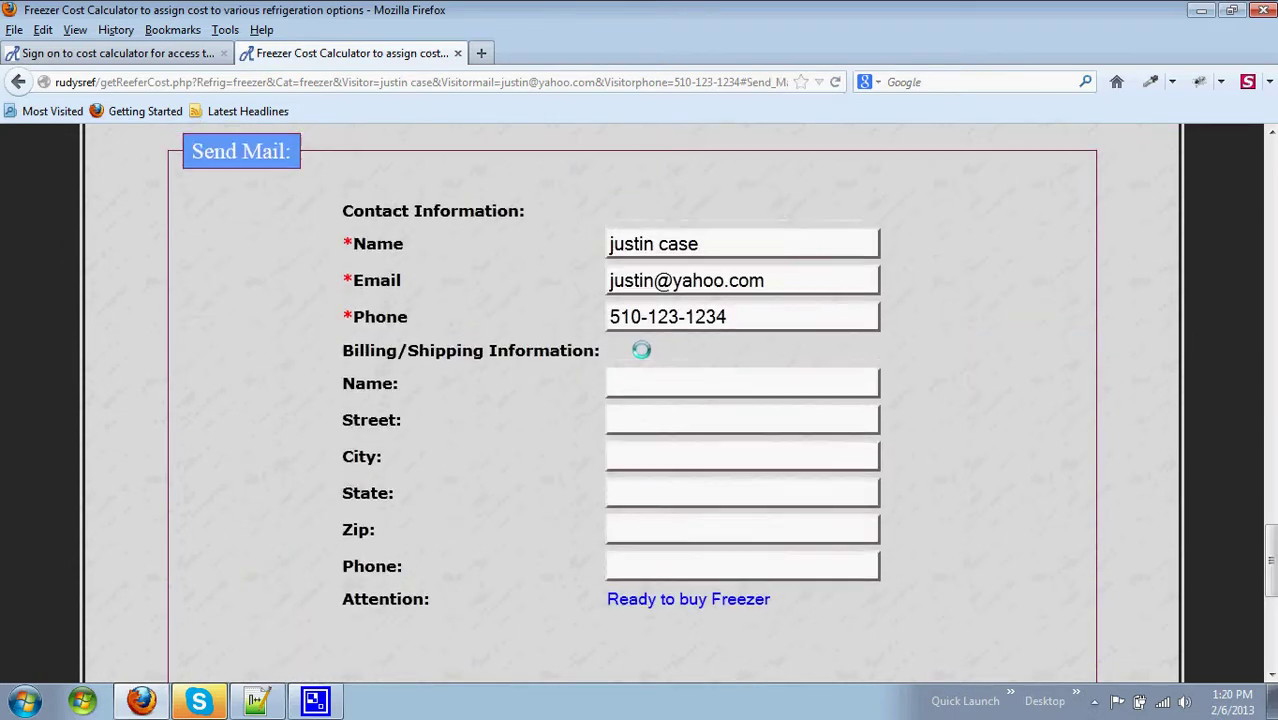
pyautogui.scroll(10, 641, 349)
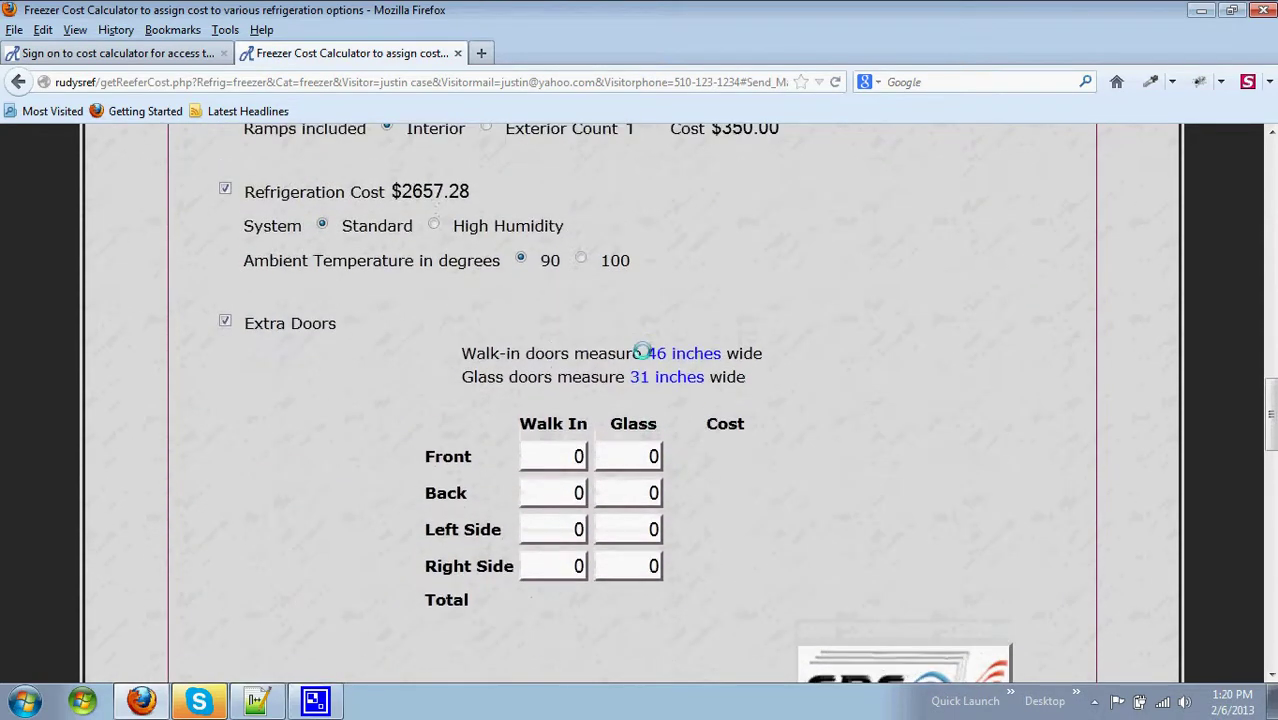
pyautogui.scroll(10, 642, 350)
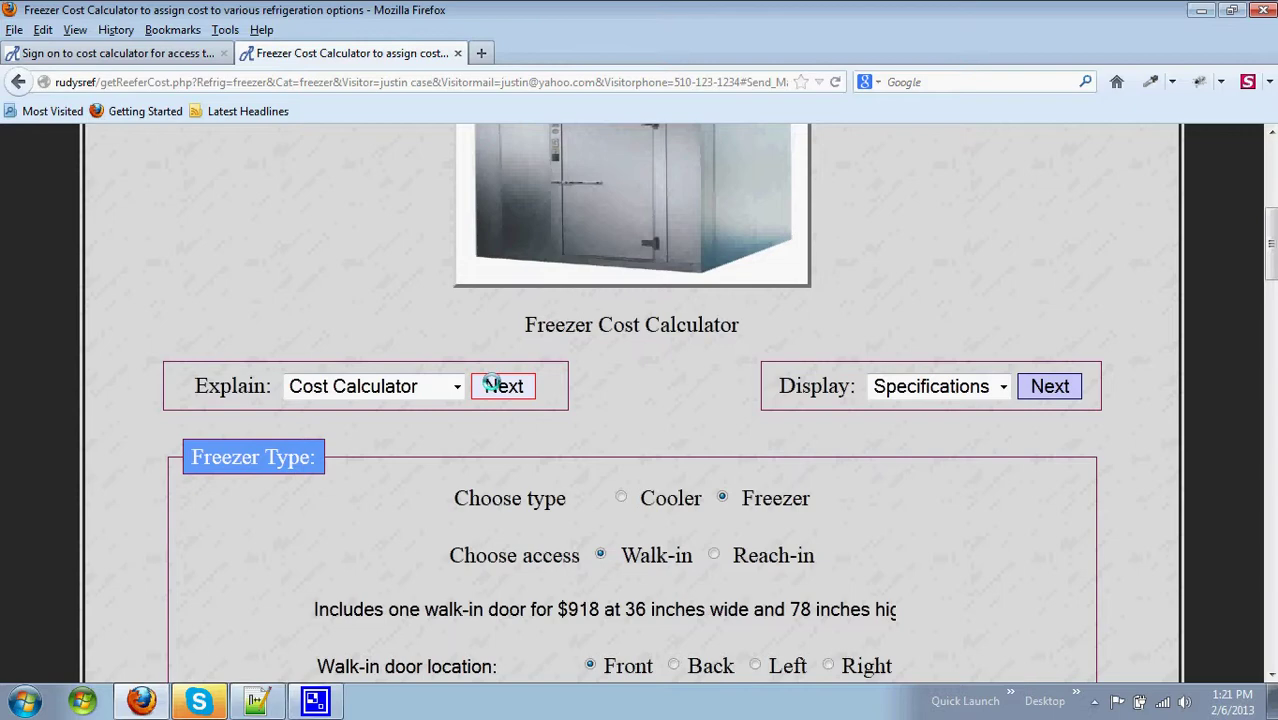
pyautogui.click(492, 385)
pyautogui.scroll(-1, 694, 344)
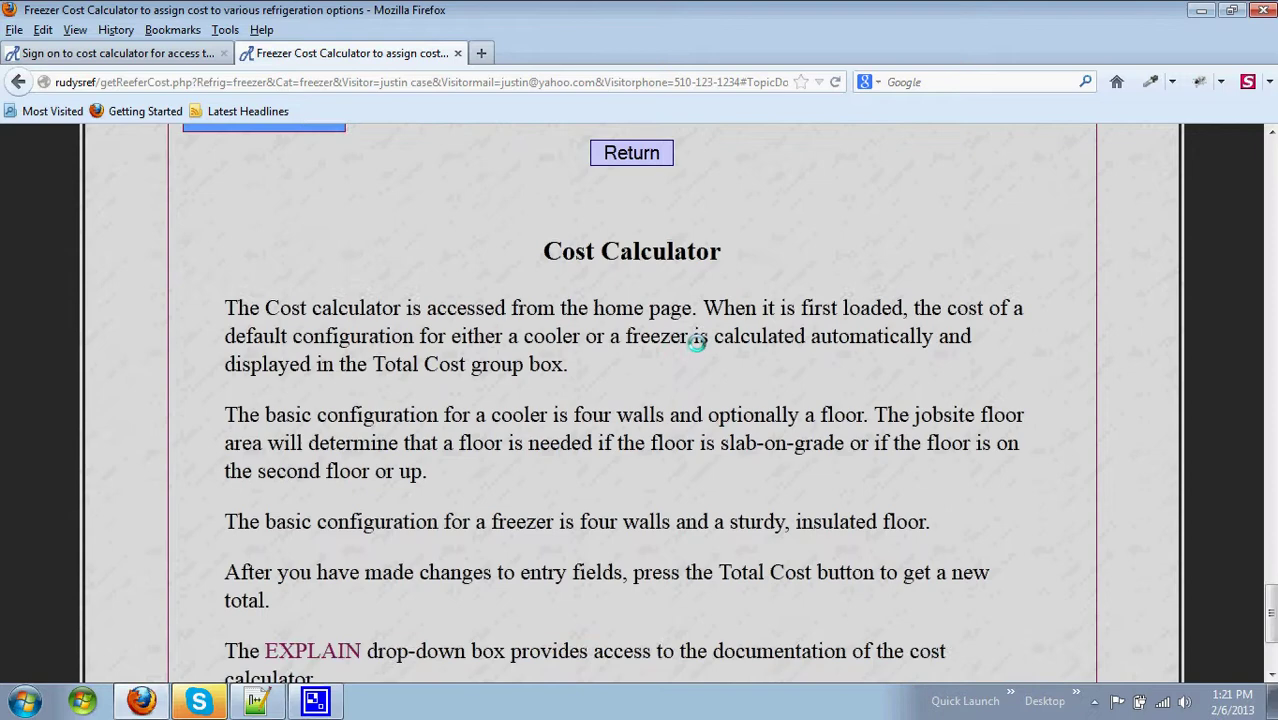
pyautogui.scroll(-2, 696, 342)
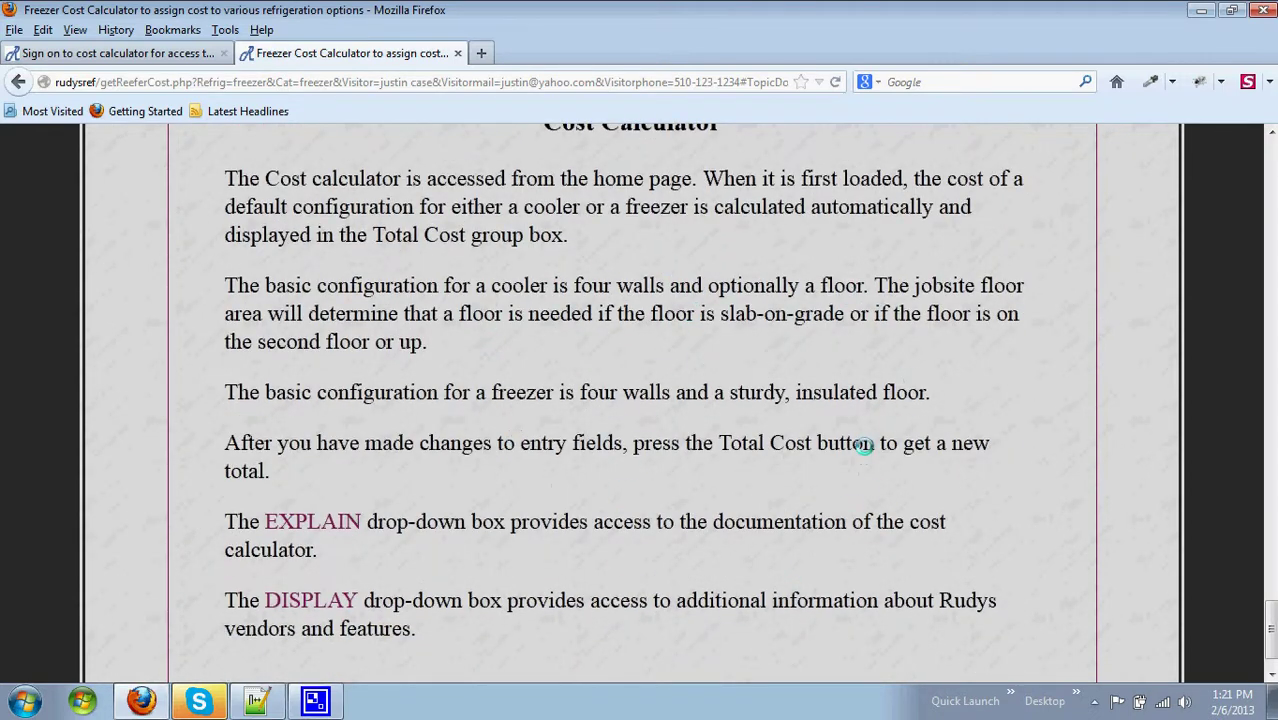
# - Leave the Cost Calculator documentation and return to the explanation and display choices above the freezer settings
pyautogui.scroll(5, 838, 501)
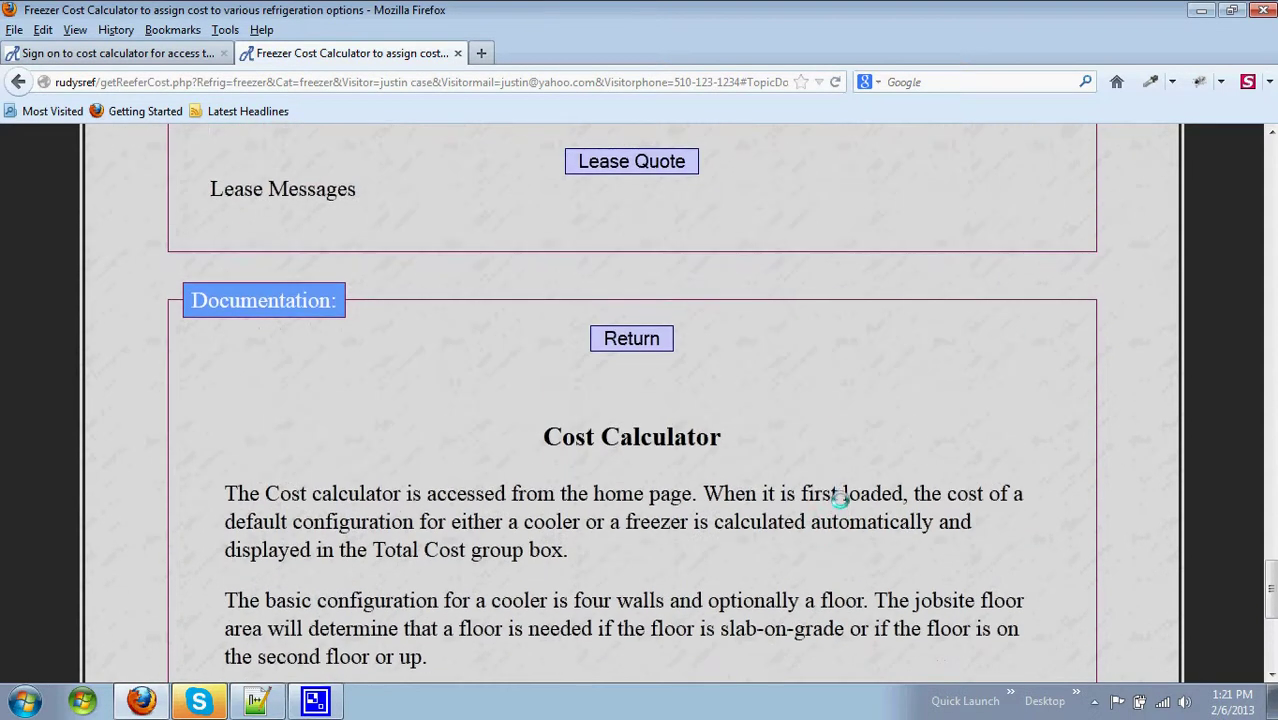
pyautogui.scroll(12, 838, 501)
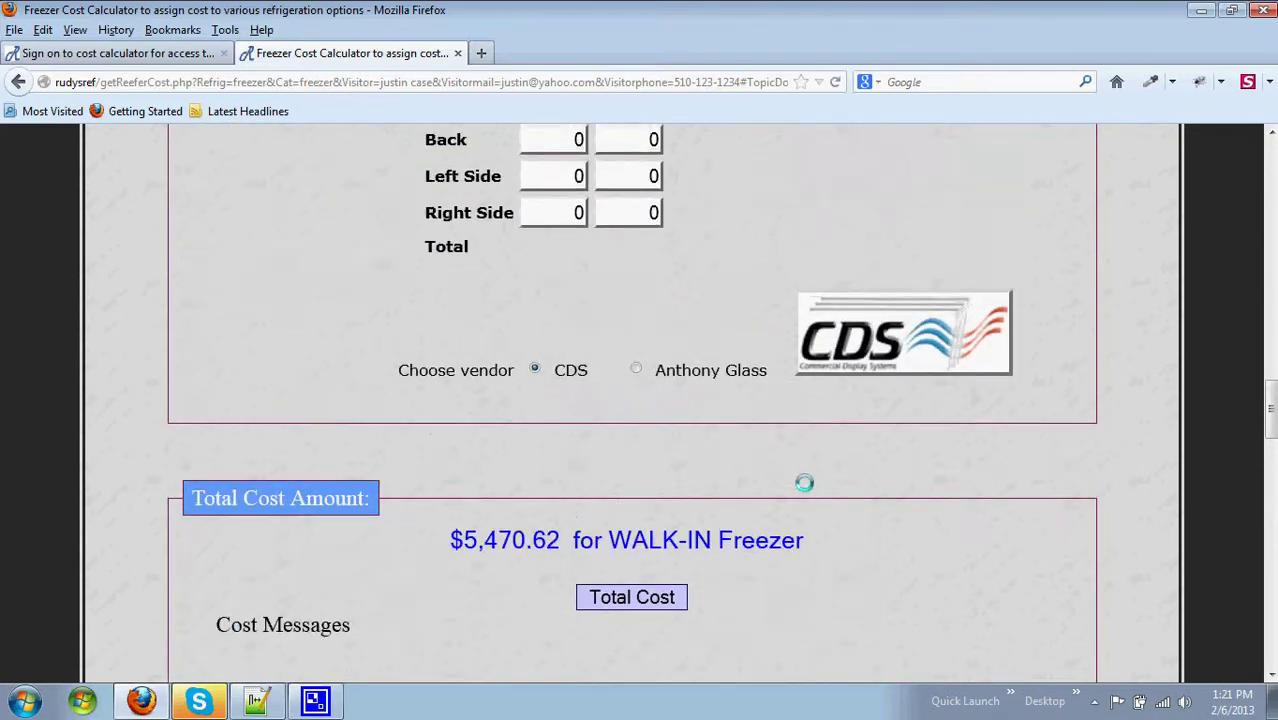
pyautogui.scroll(-9, 804, 483)
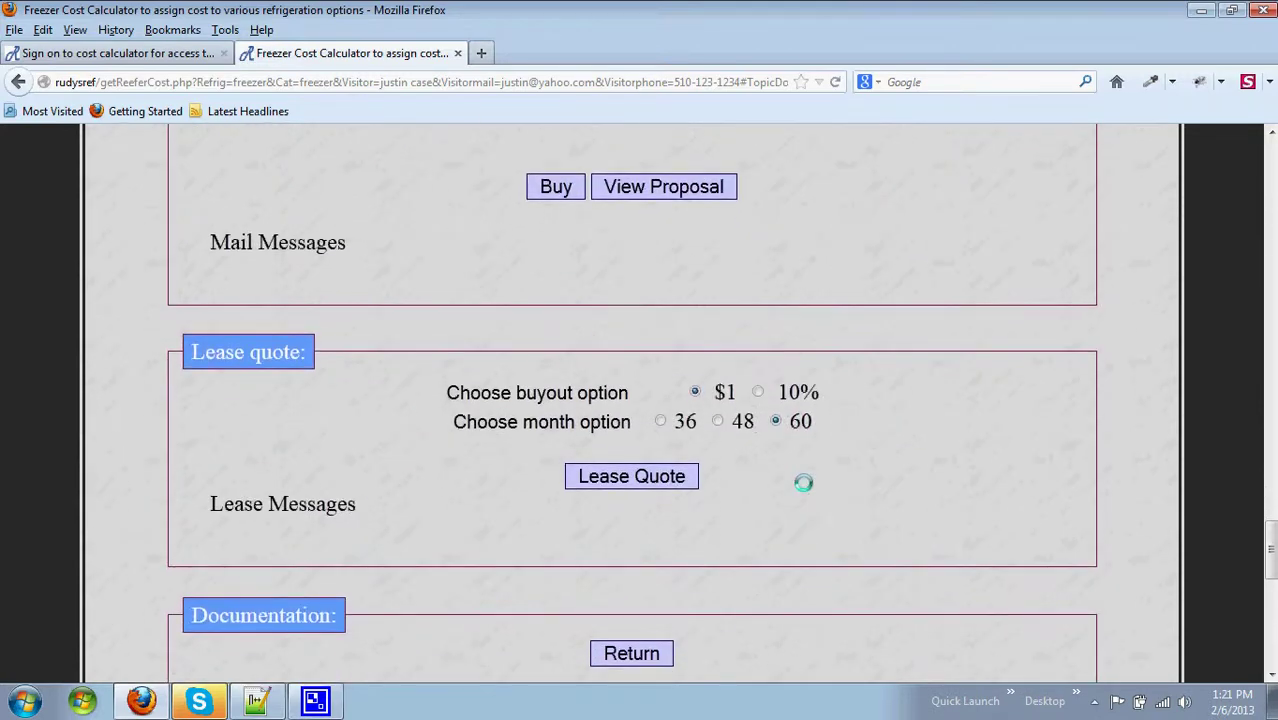
pyautogui.click(627, 651)
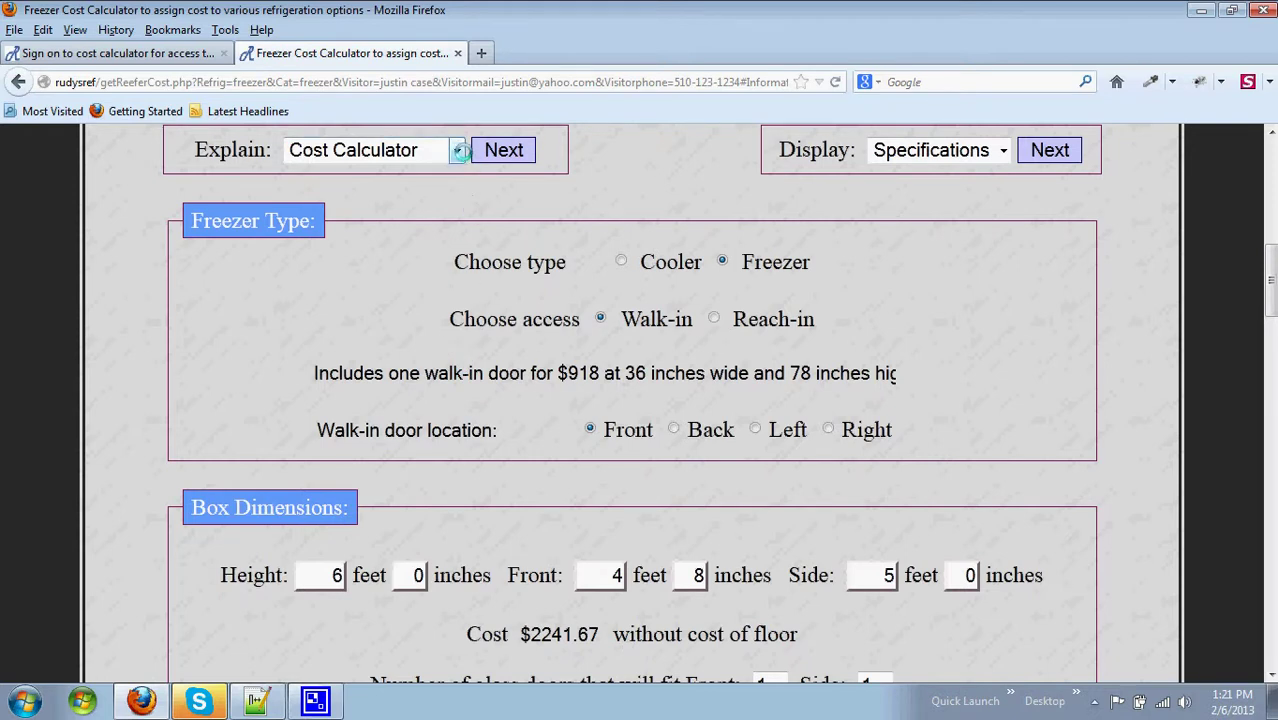
# - Look over the available explanation topics without choosing another one, and display Rudy's refrigeration specifications
pyautogui.click(461, 150)
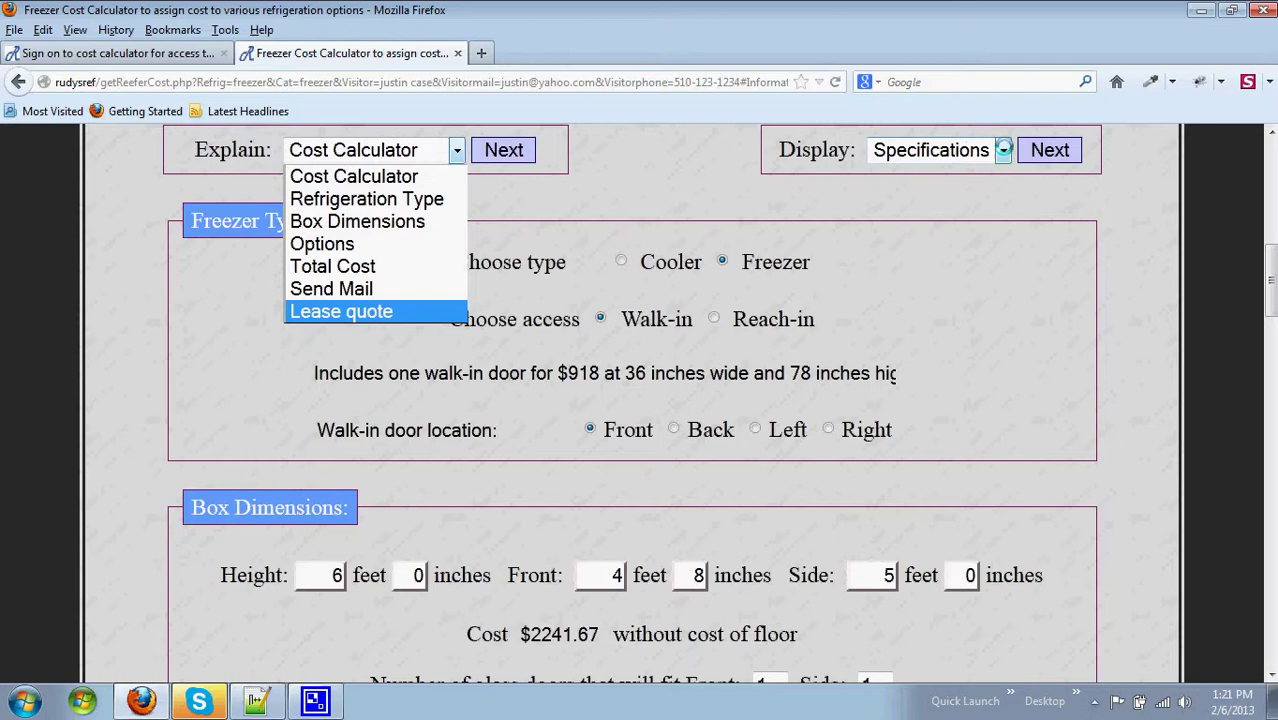
pyautogui.click(1053, 149)
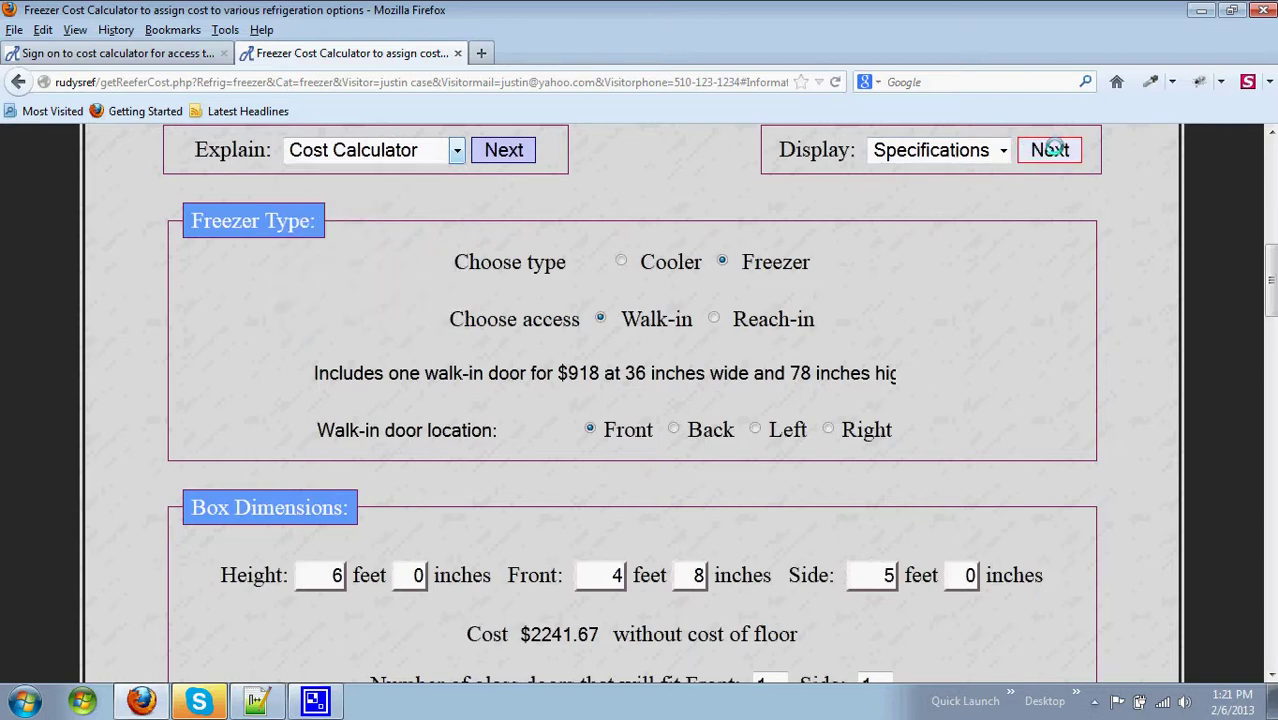
pyautogui.click(1053, 149)
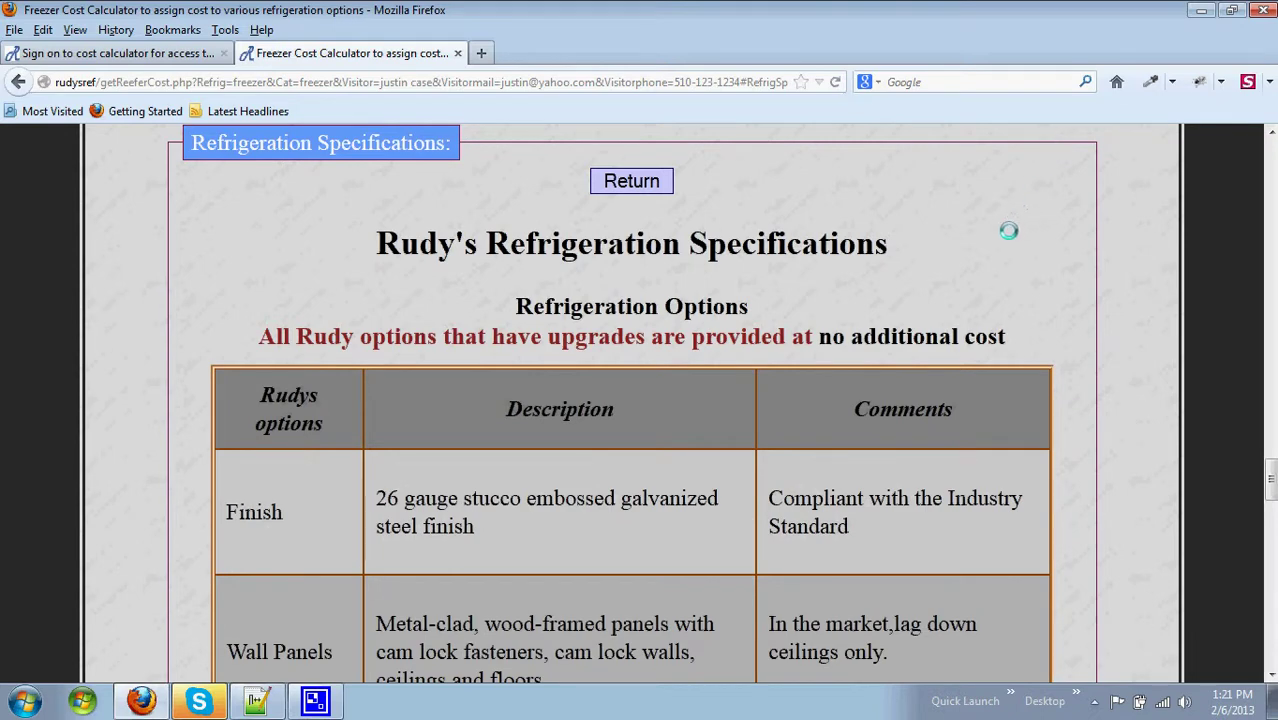
# - Read through Rudy's refrigeration specifications table and return to the explanation and display choices above the freezer settings
pyautogui.scroll(-8, 1008, 230)
pyautogui.scroll(-10, 1008, 230)
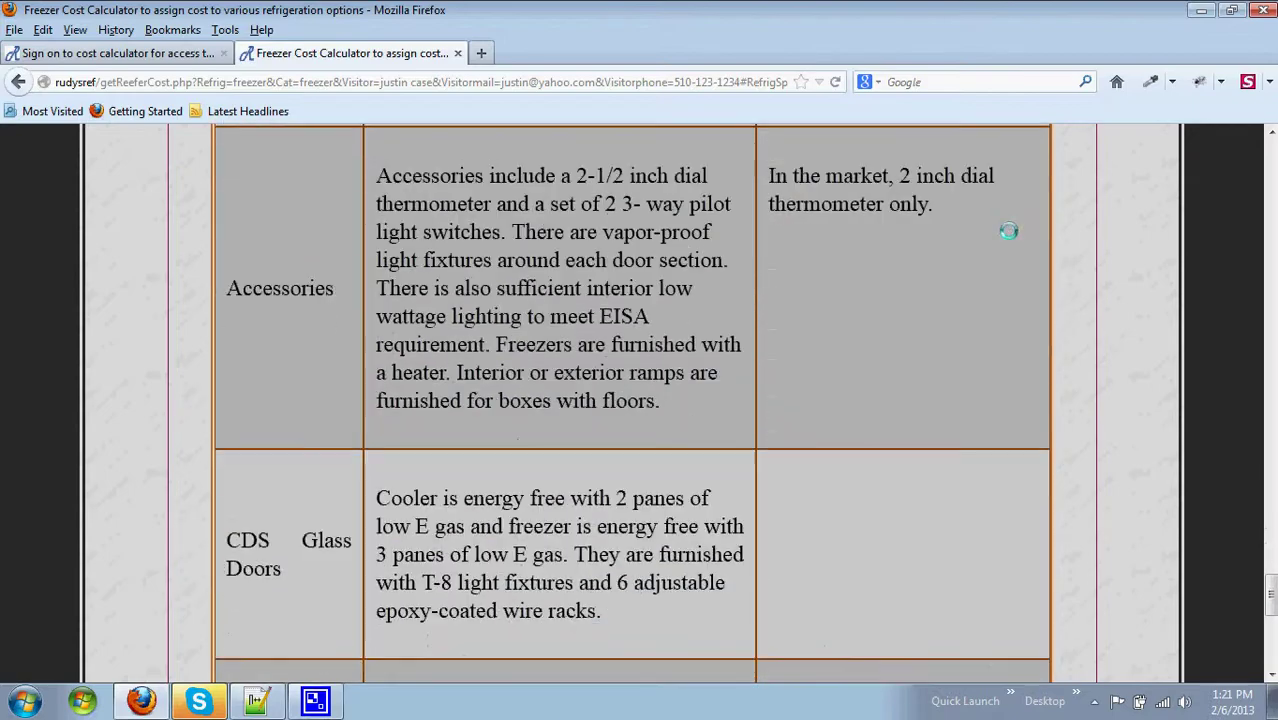
pyautogui.scroll(-1, 1008, 230)
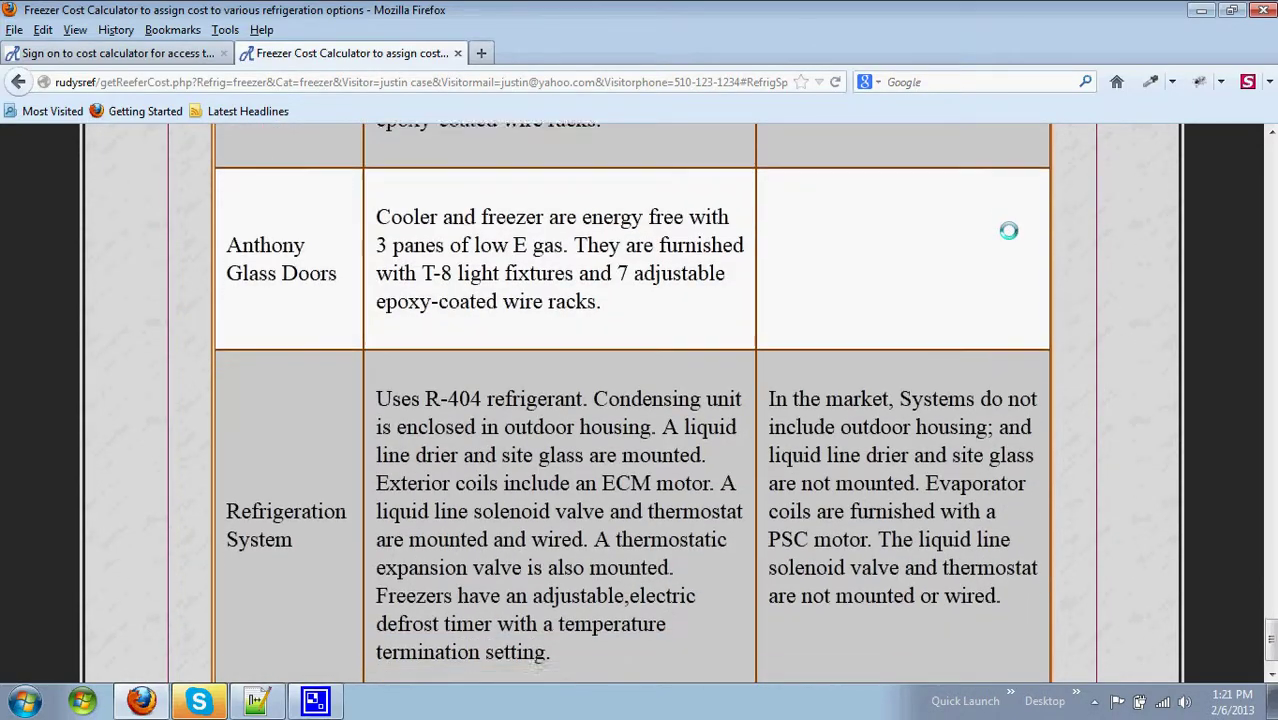
pyautogui.scroll(3, 1008, 230)
pyautogui.scroll(15, 1008, 230)
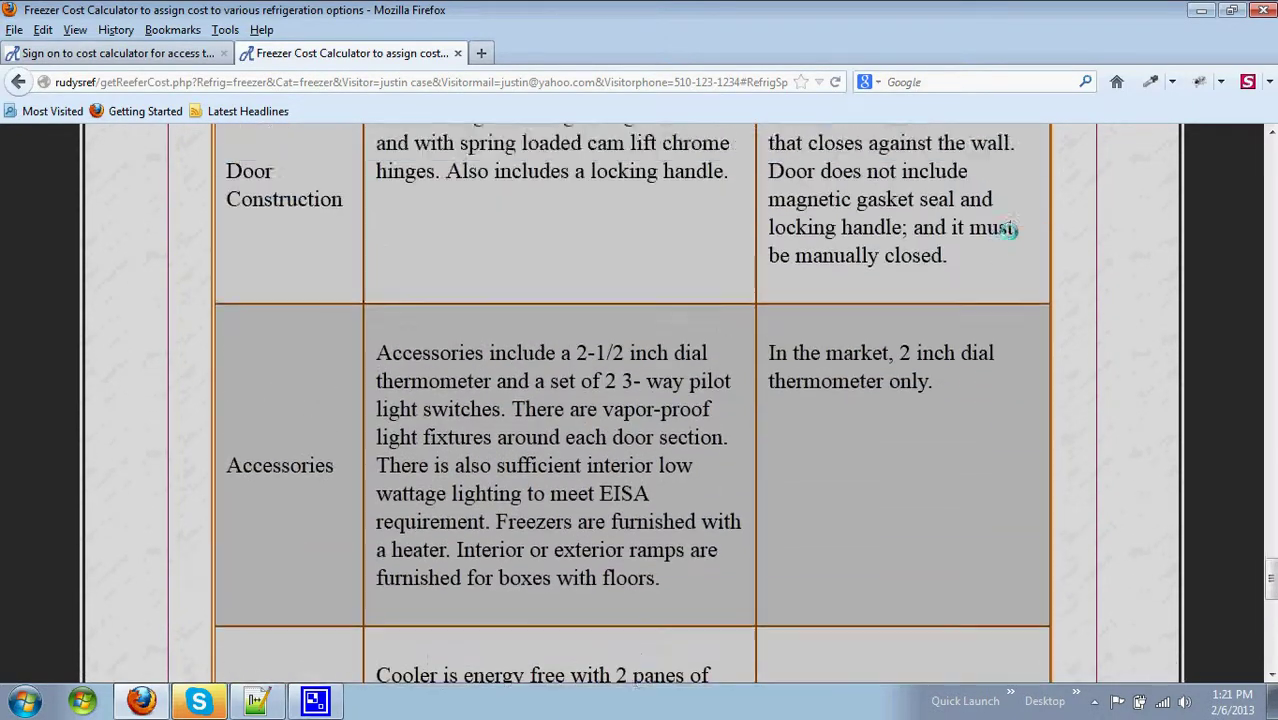
pyautogui.scroll(5, 1006, 229)
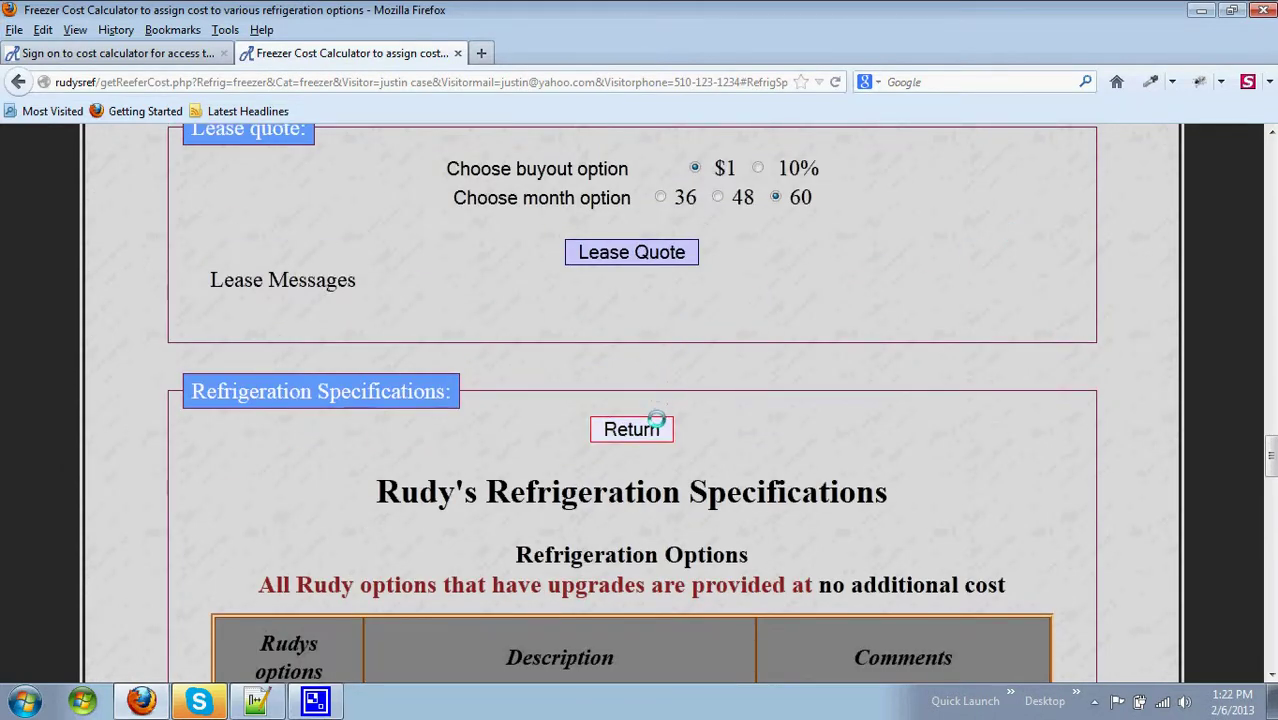
pyautogui.click(654, 424)
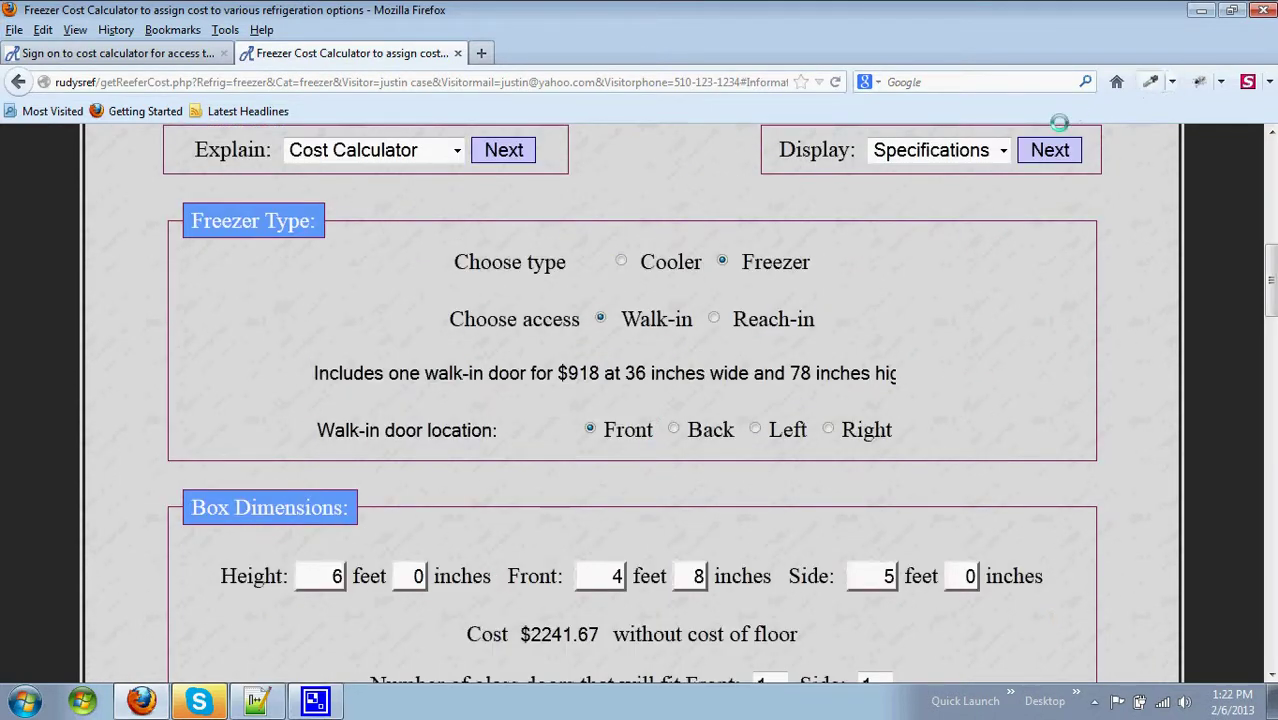
# - Look over the available display topics without choosing another one, and go back to the start of the calculator page
pyautogui.click(1000, 150)
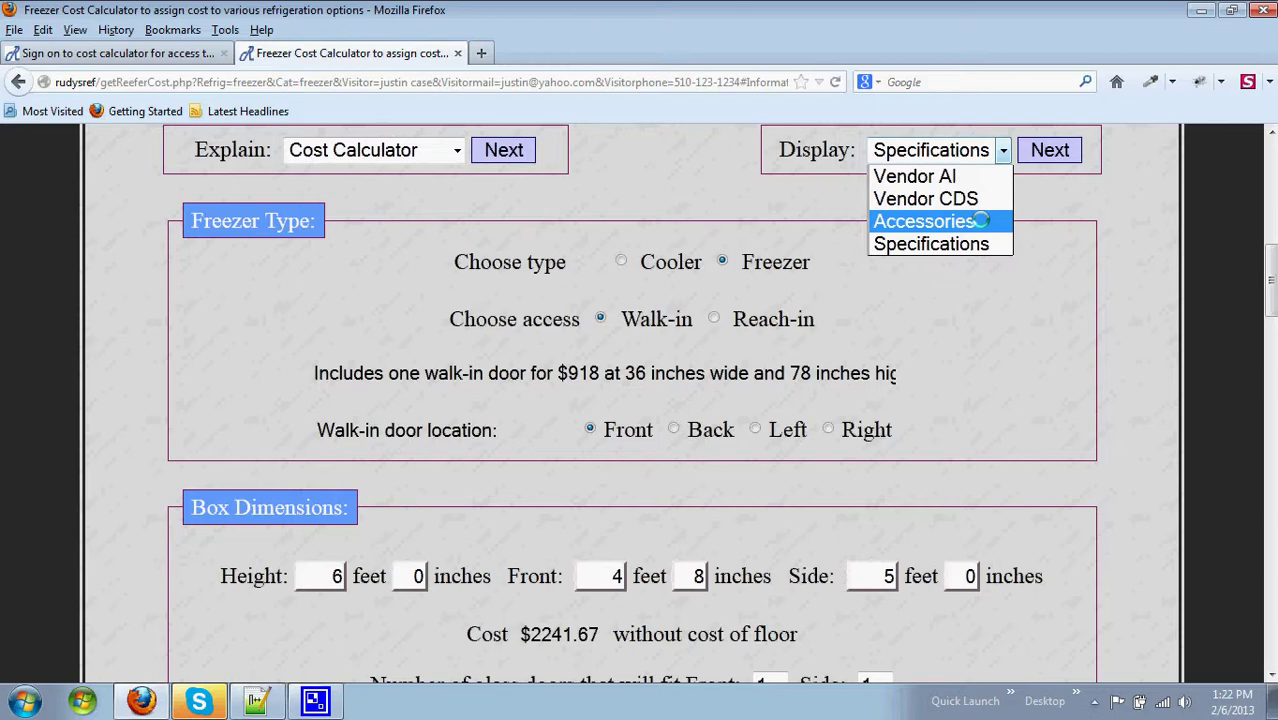
pyautogui.click(751, 194)
pyautogui.scroll(5, 740, 194)
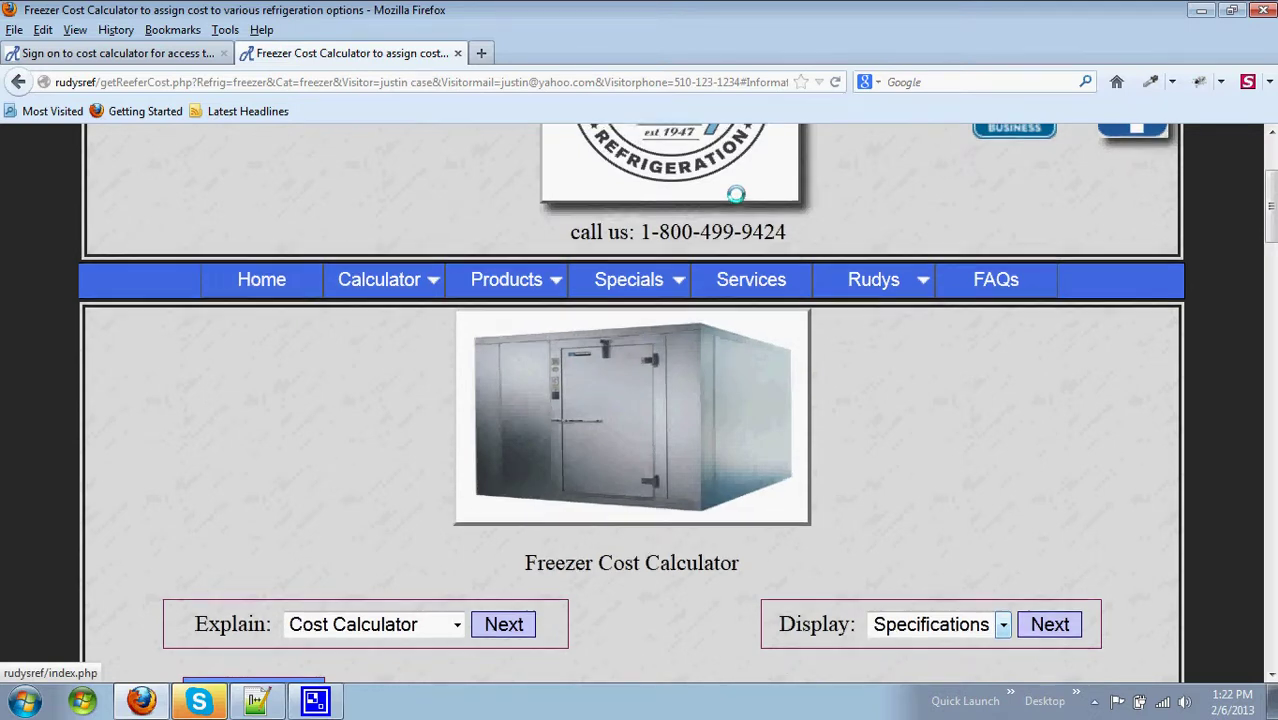
pyautogui.scroll(3, 736, 194)
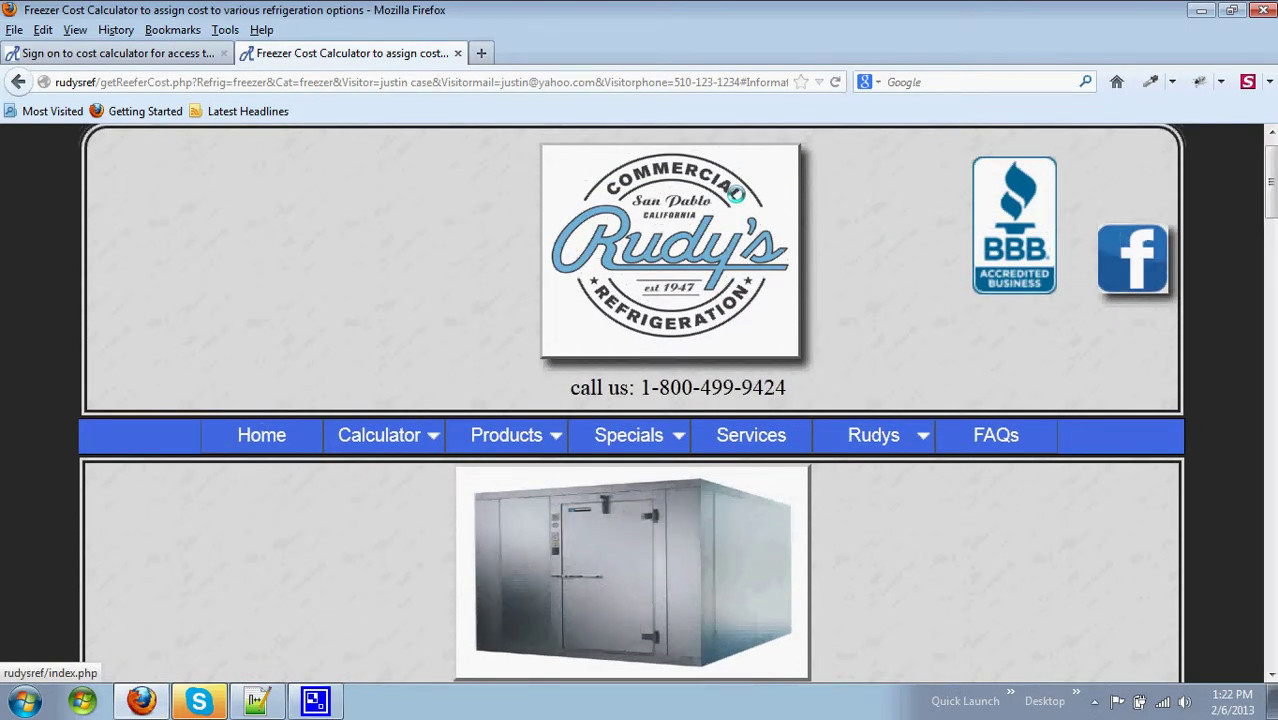